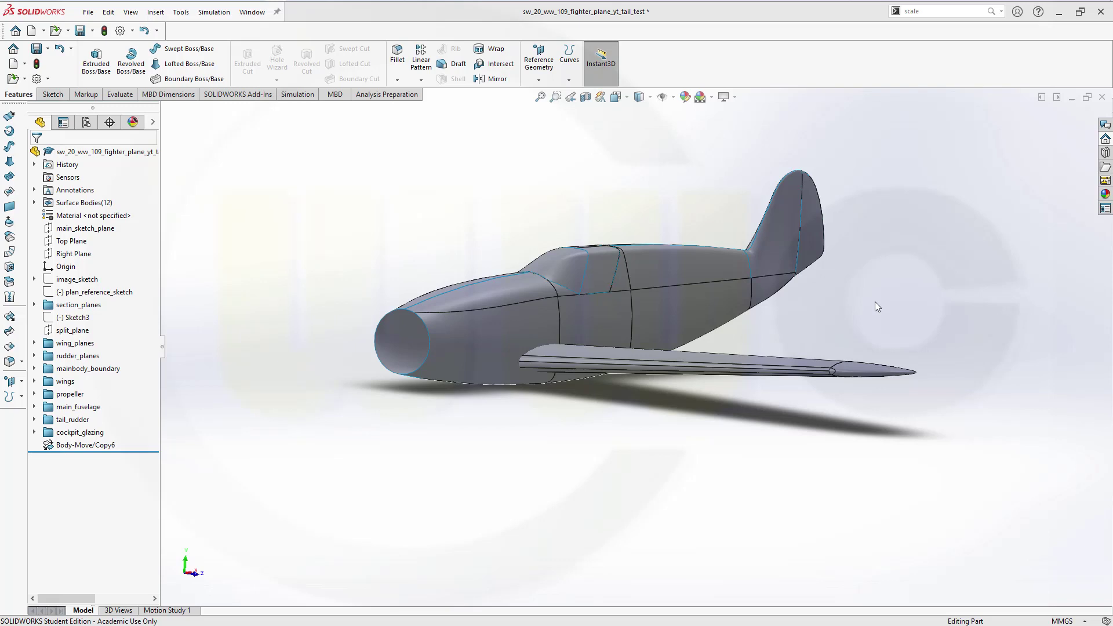
- Copy the wing and shift the copy 4900 mm in X and 1065.74 mm in Y to form a tailplane
{"action": "middle_click_drag", "start_coordinate": [659, 451], "coordinate": [755, 384]}
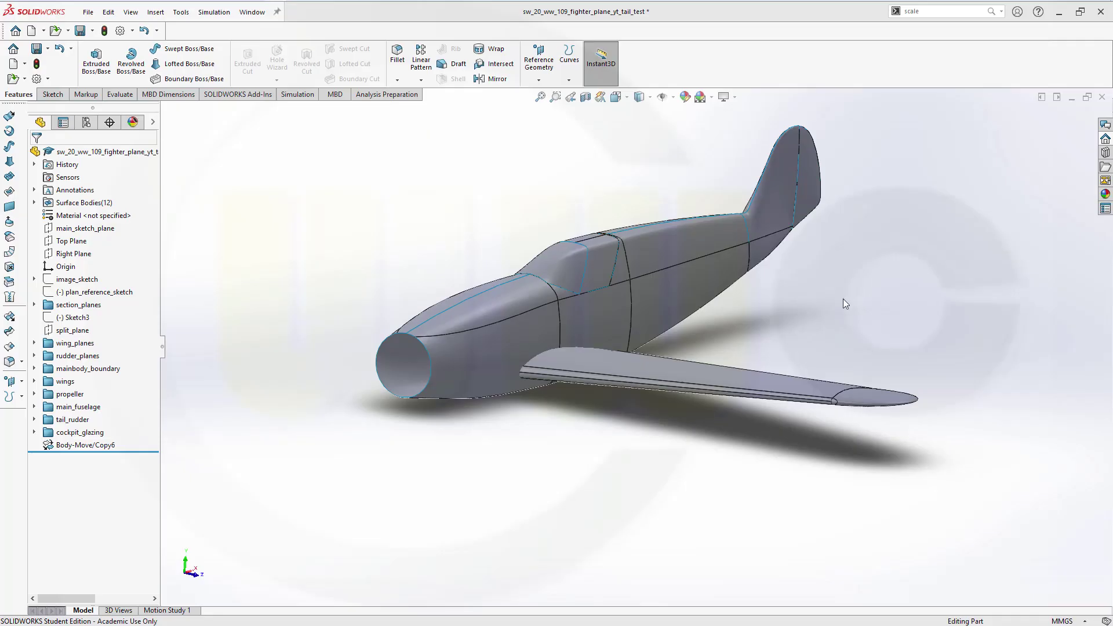
{"action": "middle_click_drag", "start_coordinate": [843, 300], "coordinate": [834, 313]}
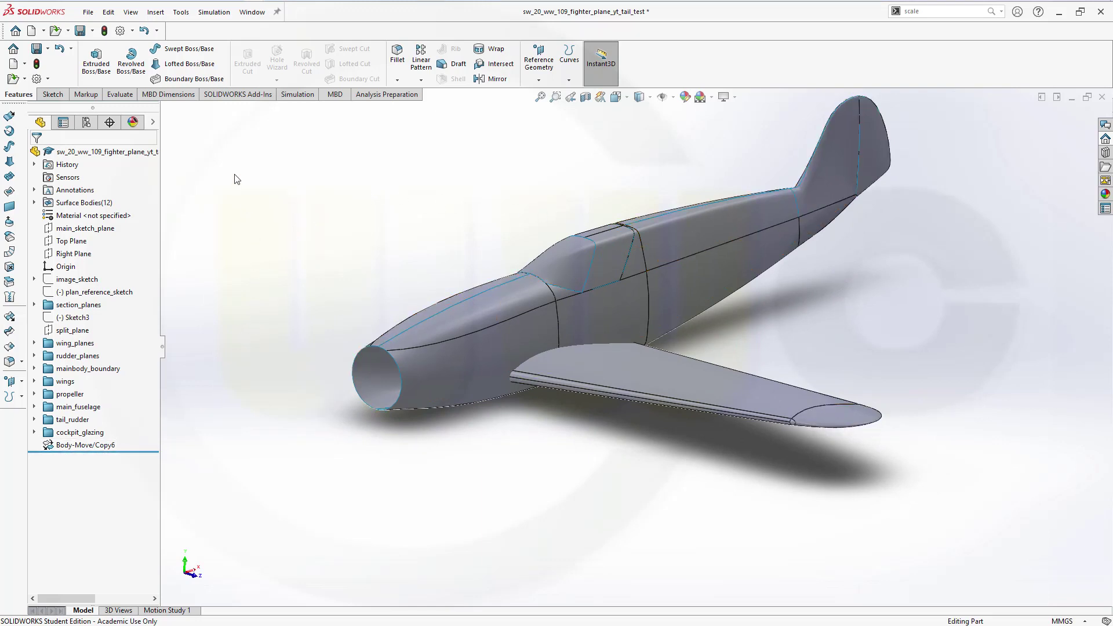
{"action": "left_click", "coordinate": [154, 13]}
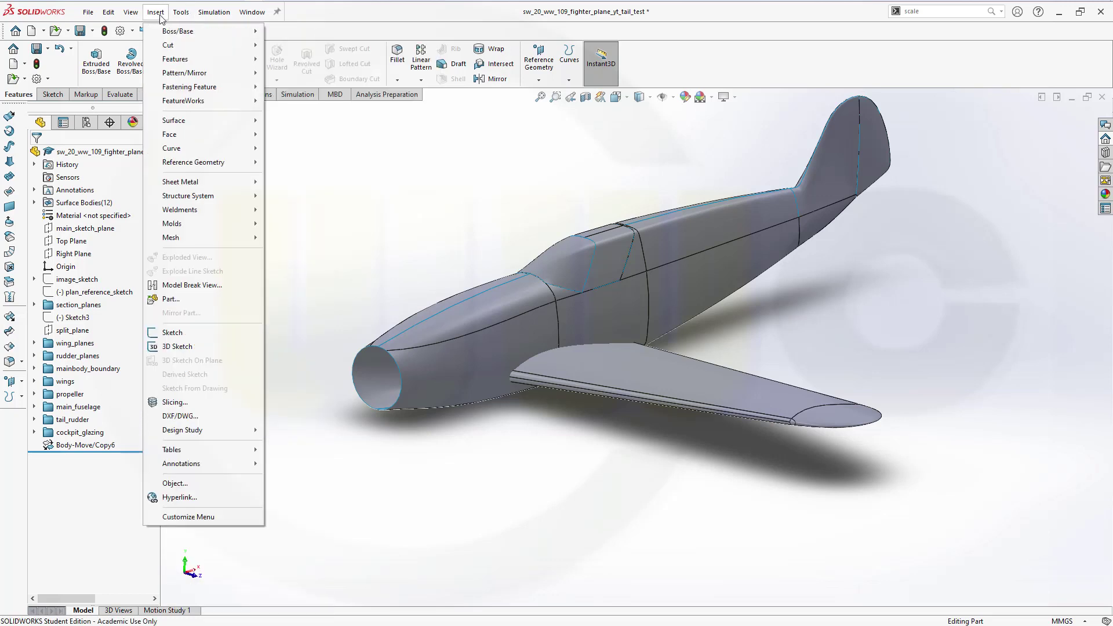
{"action": "mouse_move", "coordinate": [173, 62]}
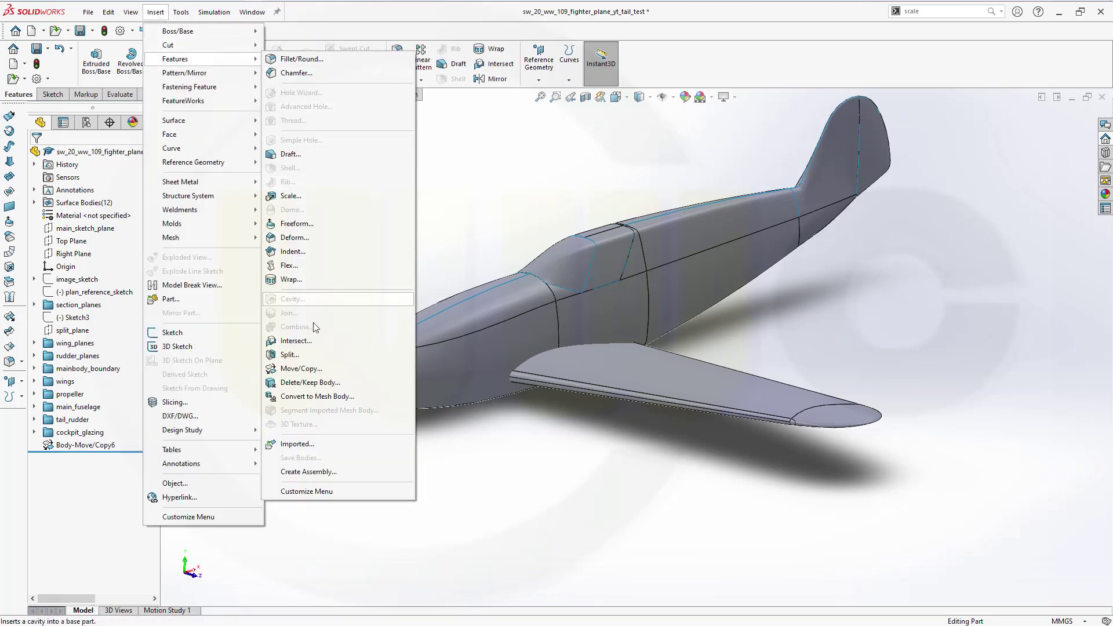
{"action": "left_click", "coordinate": [309, 371]}
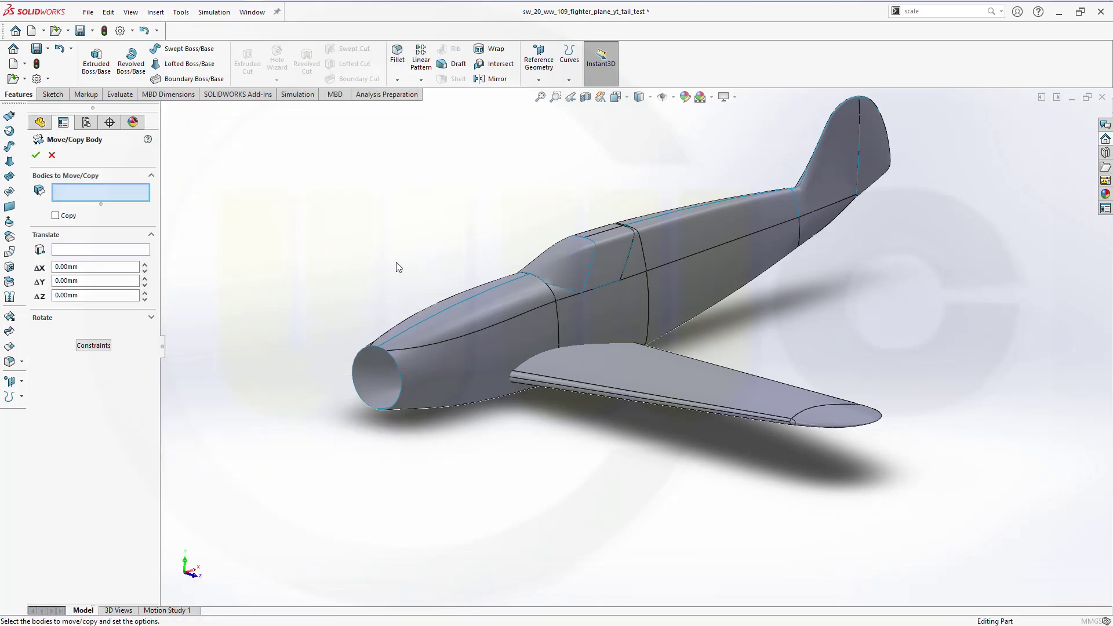
{"action": "left_click", "coordinate": [55, 216]}
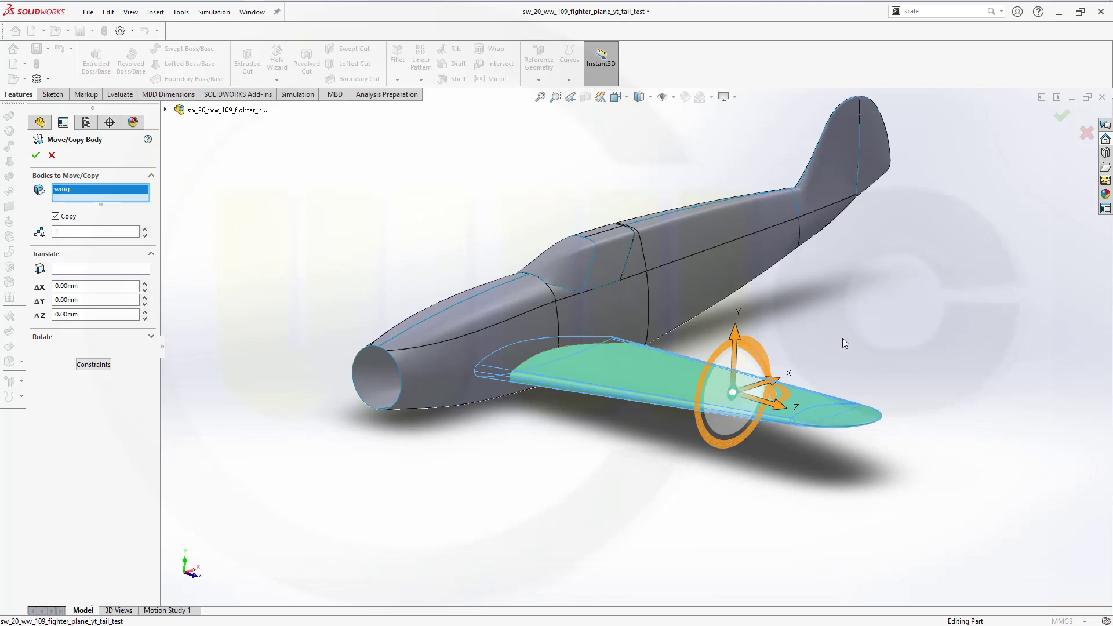
{"action": "middle_click_drag", "start_coordinate": [843, 341], "coordinate": [863, 360]}
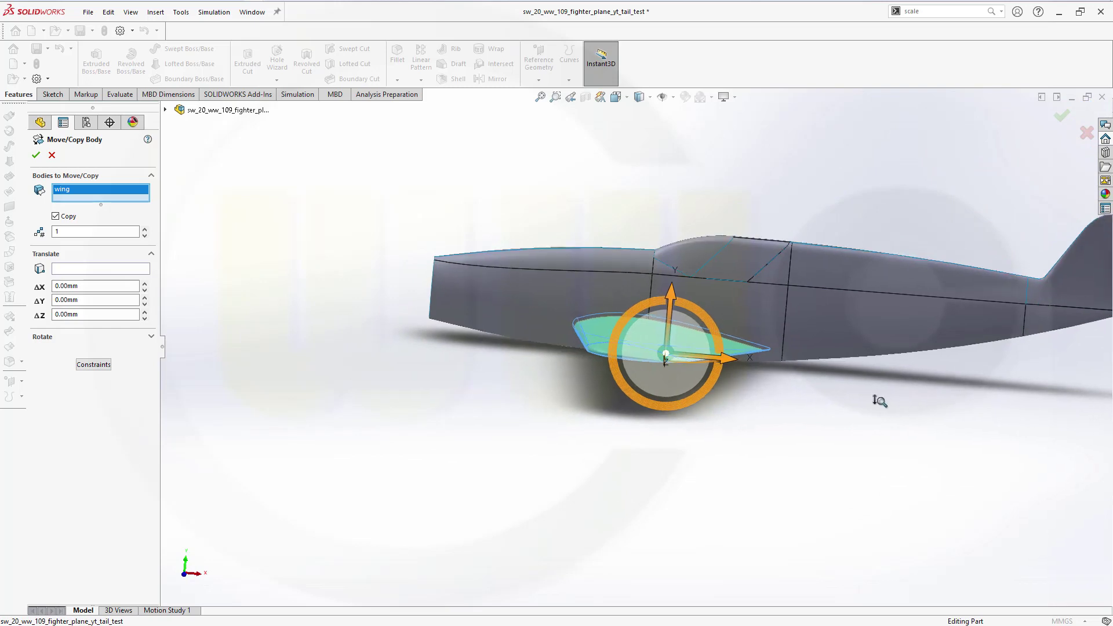
{"action": "middle_click_drag", "start_coordinate": [901, 400], "coordinate": [705, 393], "text": "ctrl"}
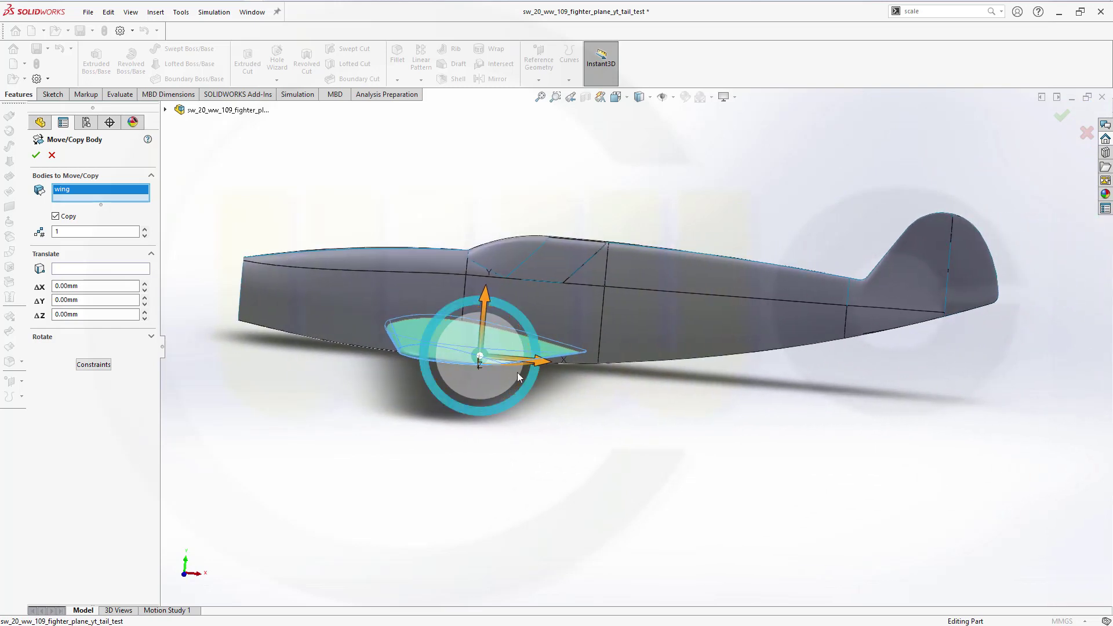
{"action": "left_click_drag", "start_coordinate": [535, 367], "coordinate": [989, 384]}
{"action": "left_click_drag", "start_coordinate": [927, 334], "coordinate": [947, 239]}
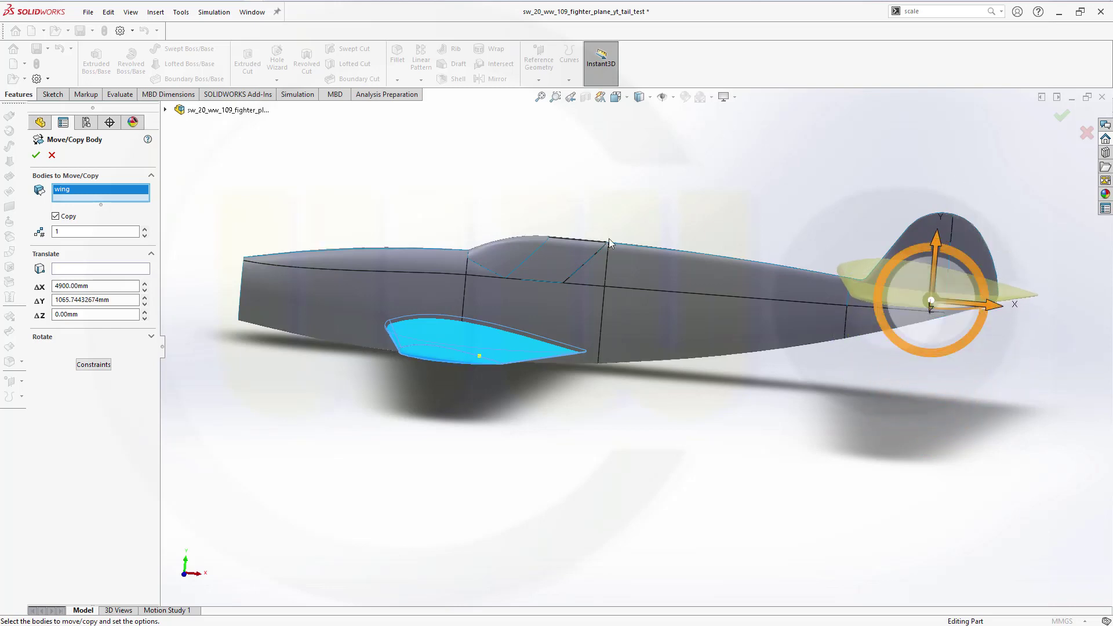
{"action": "left_click", "coordinate": [35, 155]}
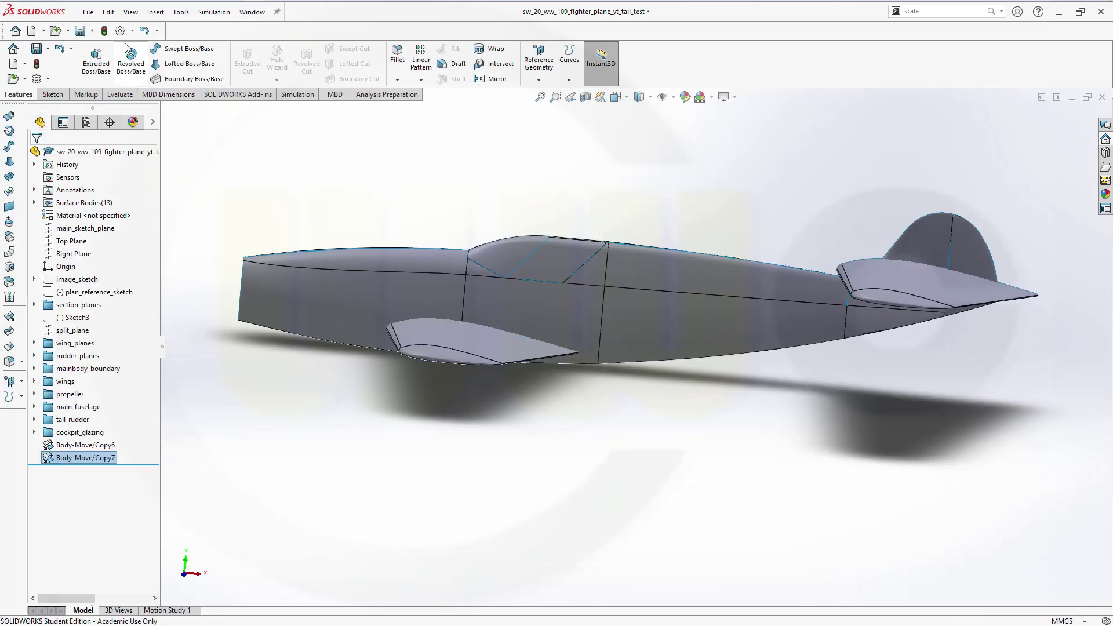
- Scale the tail wing copy Body-Move/Copy7 uniformly by 0.4 about its centroid
{"action": "left_click", "coordinate": [154, 14]}
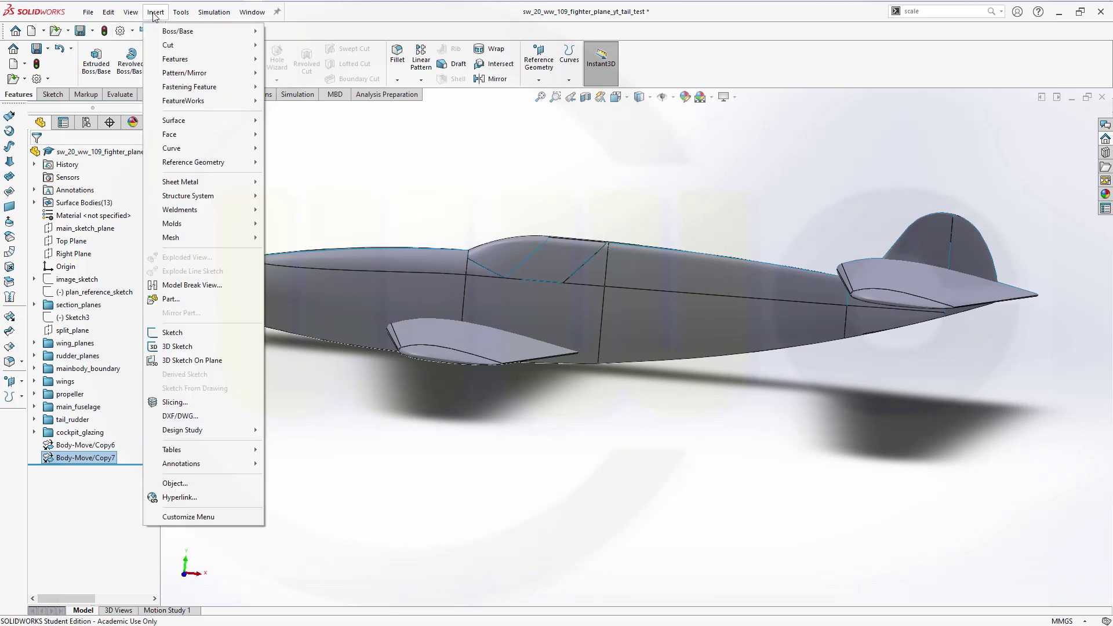
{"action": "left_click", "coordinate": [154, 14]}
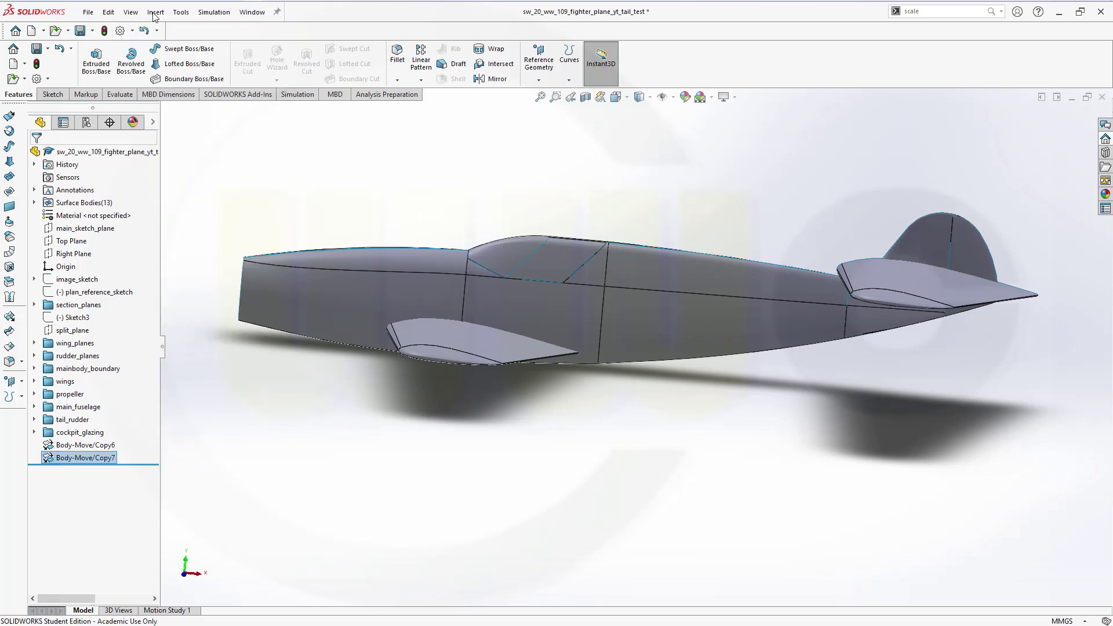
{"action": "right_click", "coordinate": [153, 15]}
{"action": "left_click", "coordinate": [154, 13]}
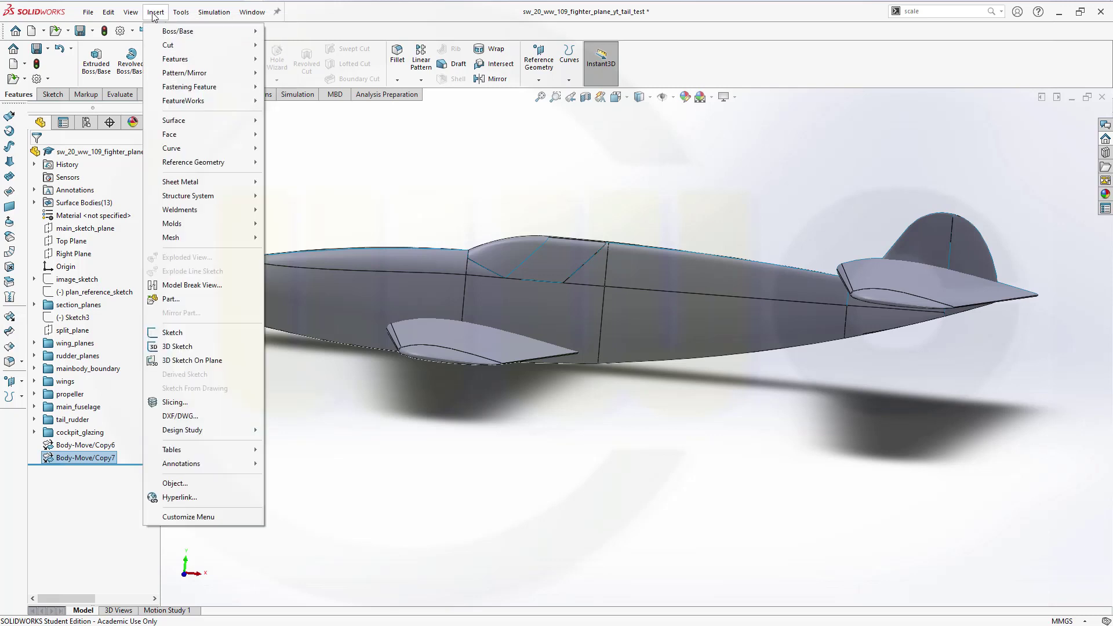
{"action": "mouse_move", "coordinate": [185, 64]}
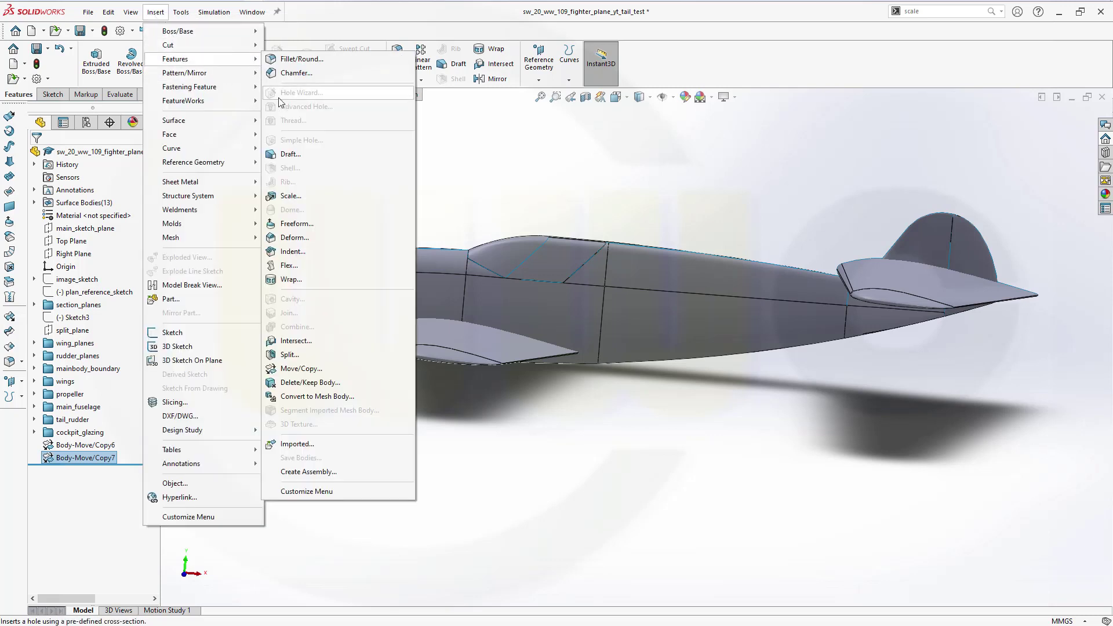
{"action": "left_click", "coordinate": [290, 196]}
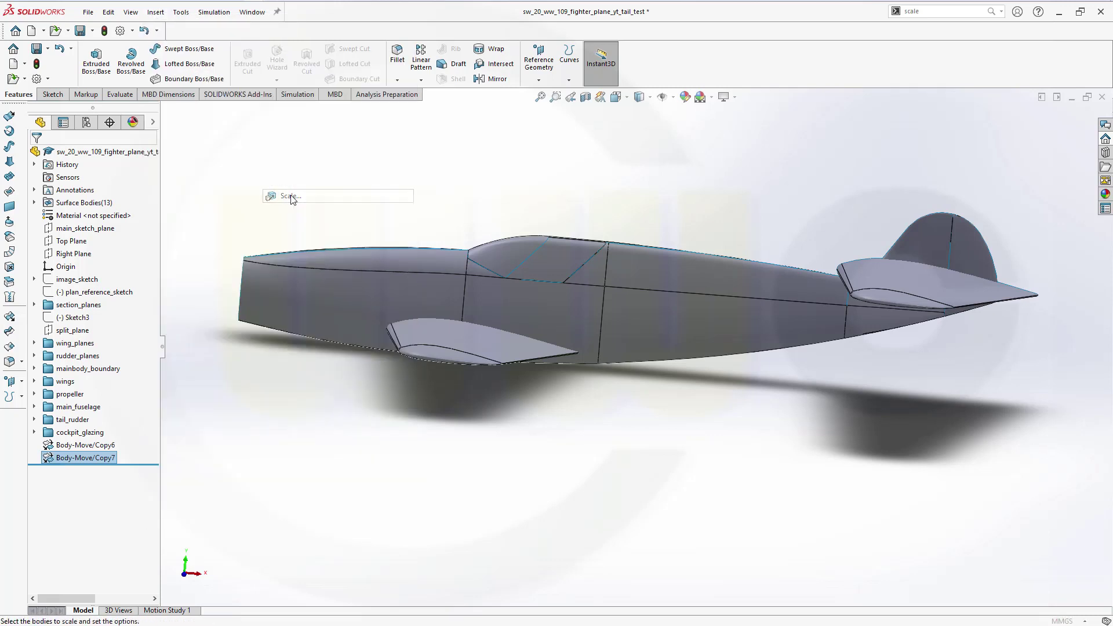
{"action": "left_click", "coordinate": [895, 277]}
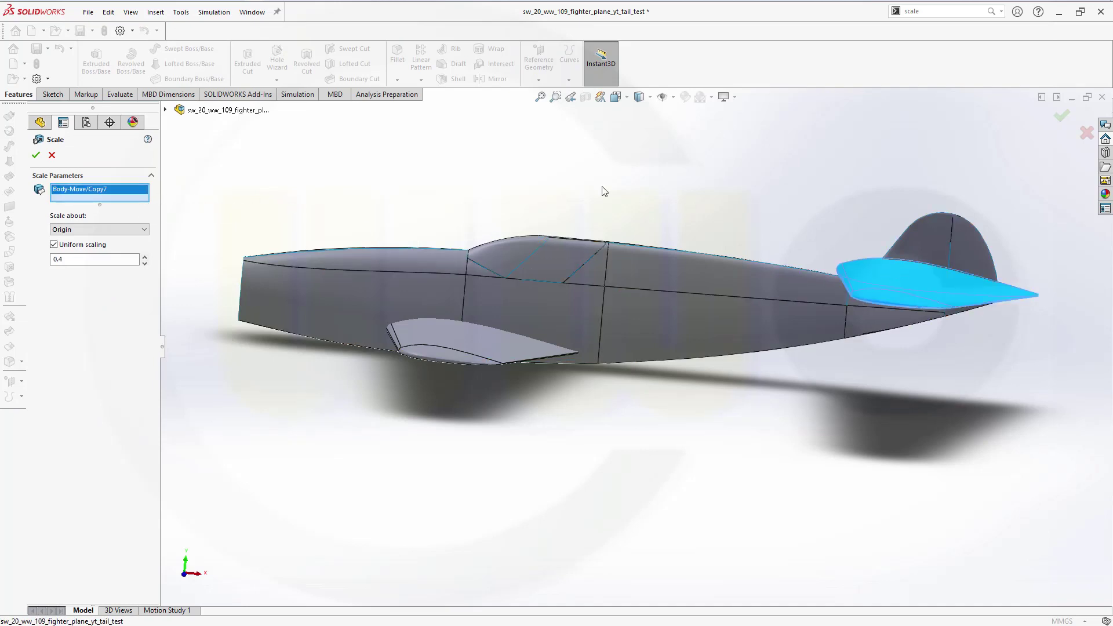
{"action": "left_click", "coordinate": [145, 231]}
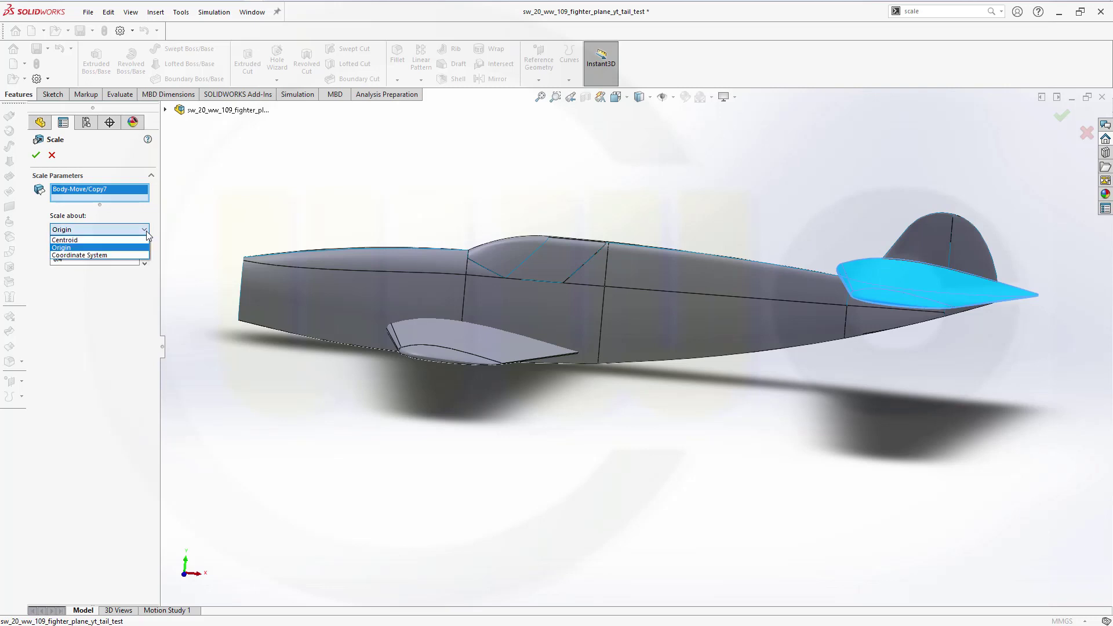
{"action": "left_click", "coordinate": [74, 241]}
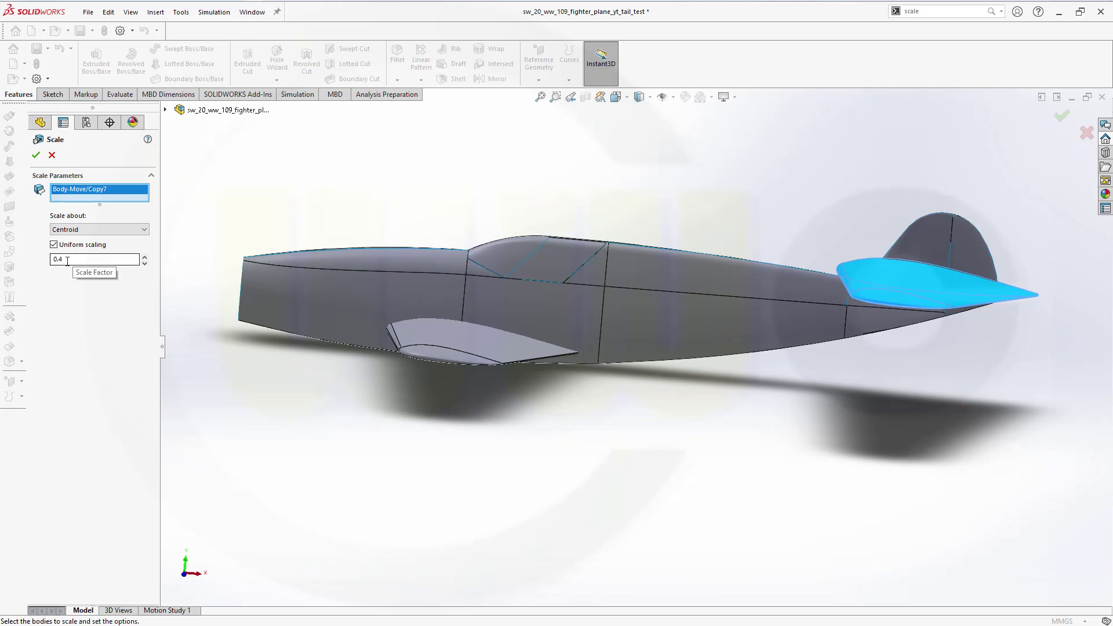
{"action": "left_click", "coordinate": [36, 155]}
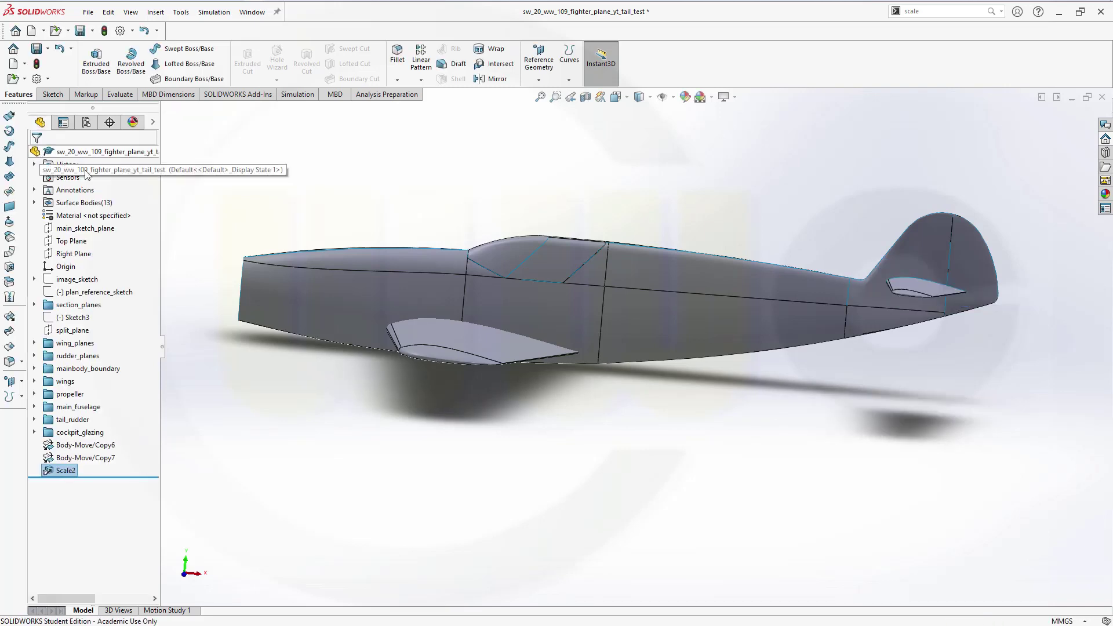
- Undo Scale2 and rescale Body-Move/Copy7 by 0.4 about the model origin instead
{"action": "middle_click_drag", "start_coordinate": [451, 219], "coordinate": [568, 307]}
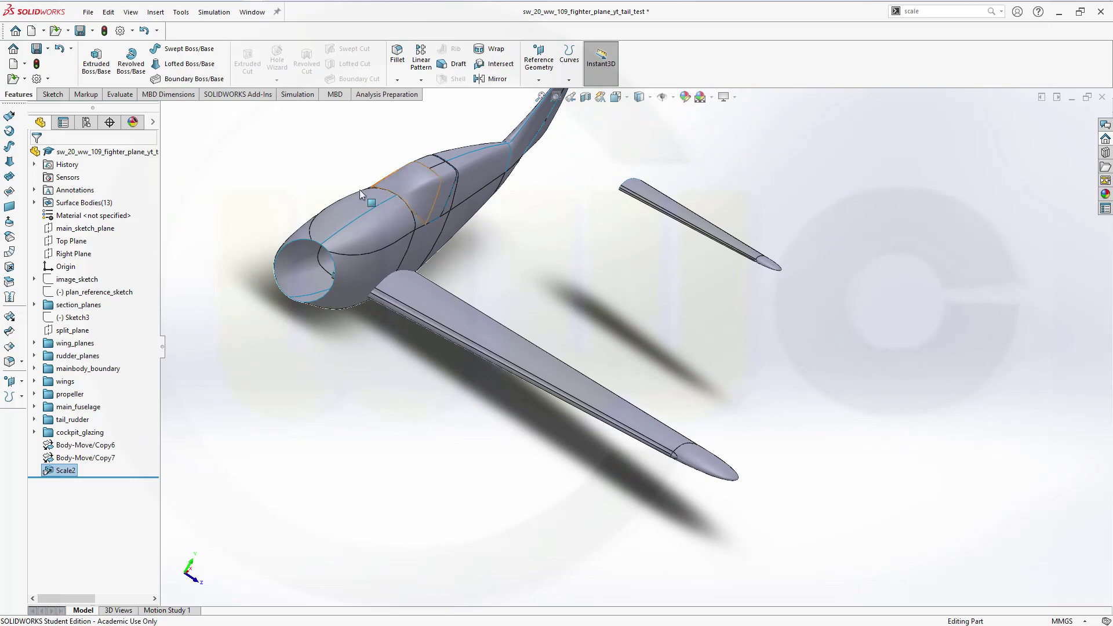
{"action": "left_click", "coordinate": [144, 30]}
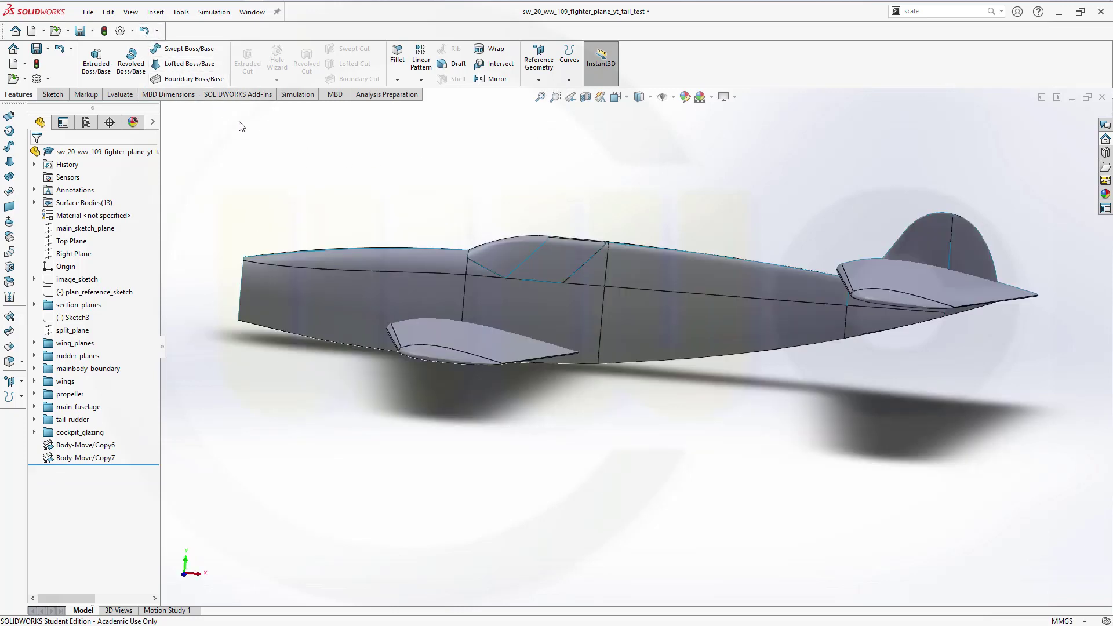
{"action": "left_click", "coordinate": [155, 13]}
{"action": "mouse_move", "coordinate": [192, 58]}
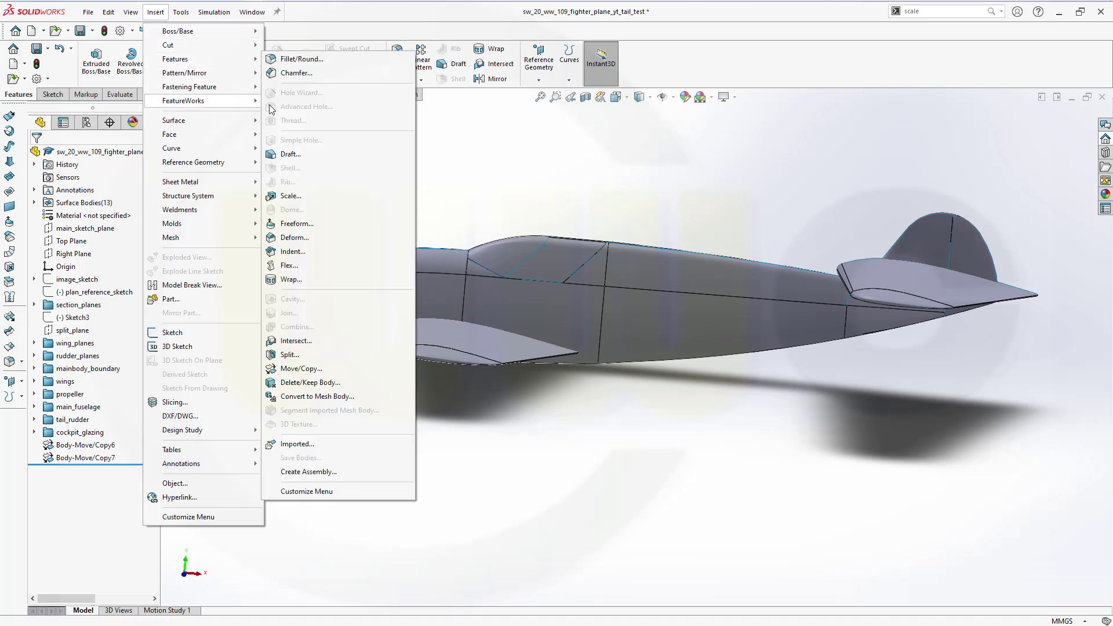
{"action": "left_click", "coordinate": [295, 196]}
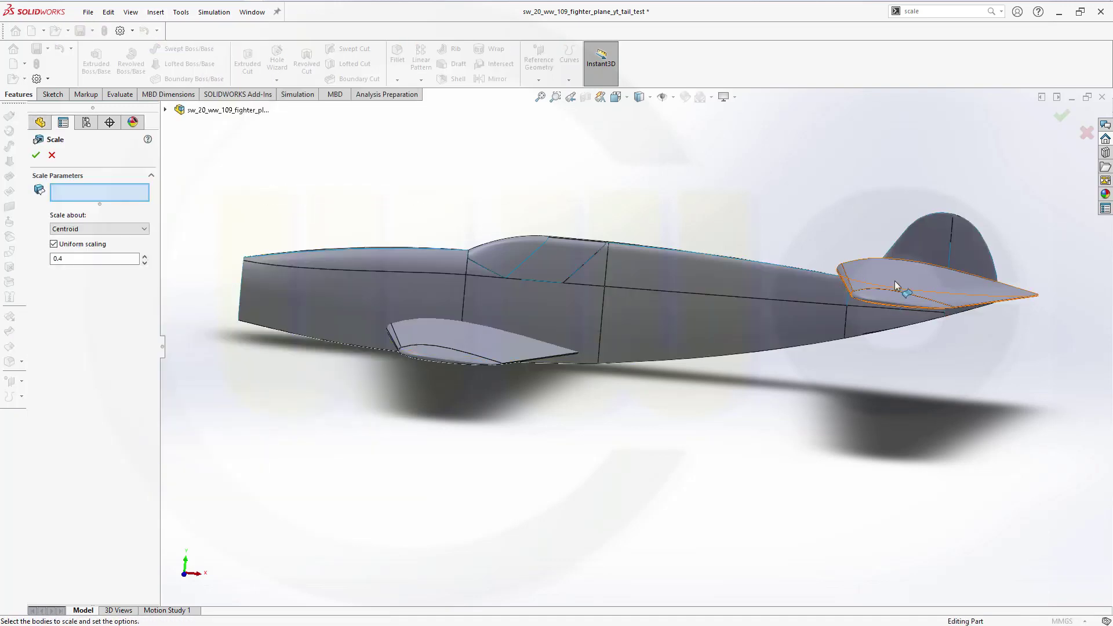
{"action": "left_click", "coordinate": [895, 280]}
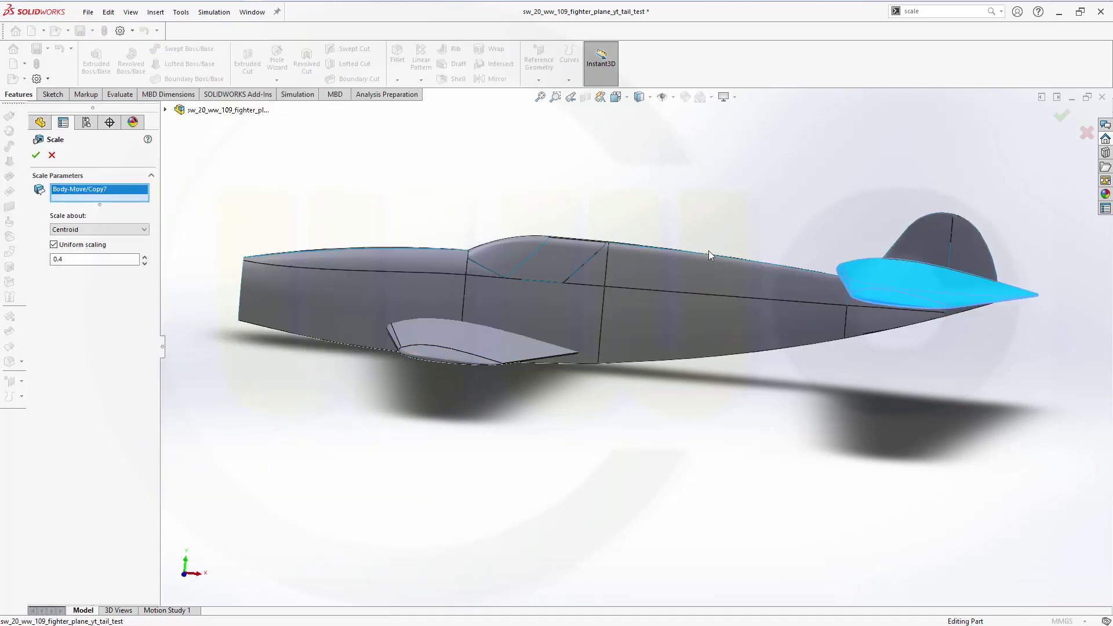
{"action": "left_click", "coordinate": [144, 230]}
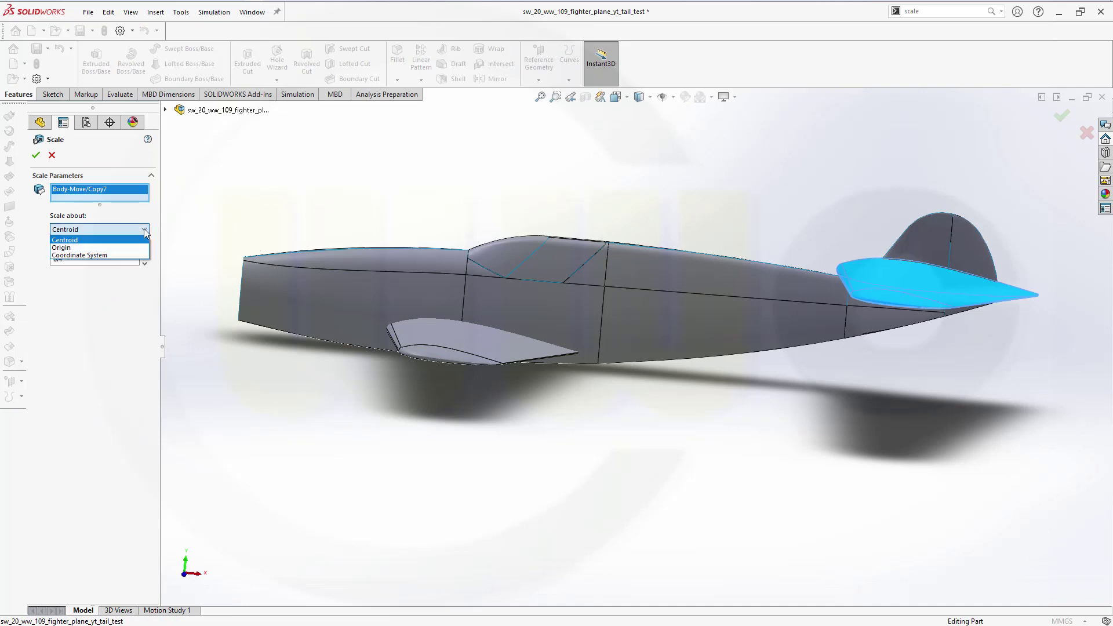
{"action": "left_click", "coordinate": [87, 248]}
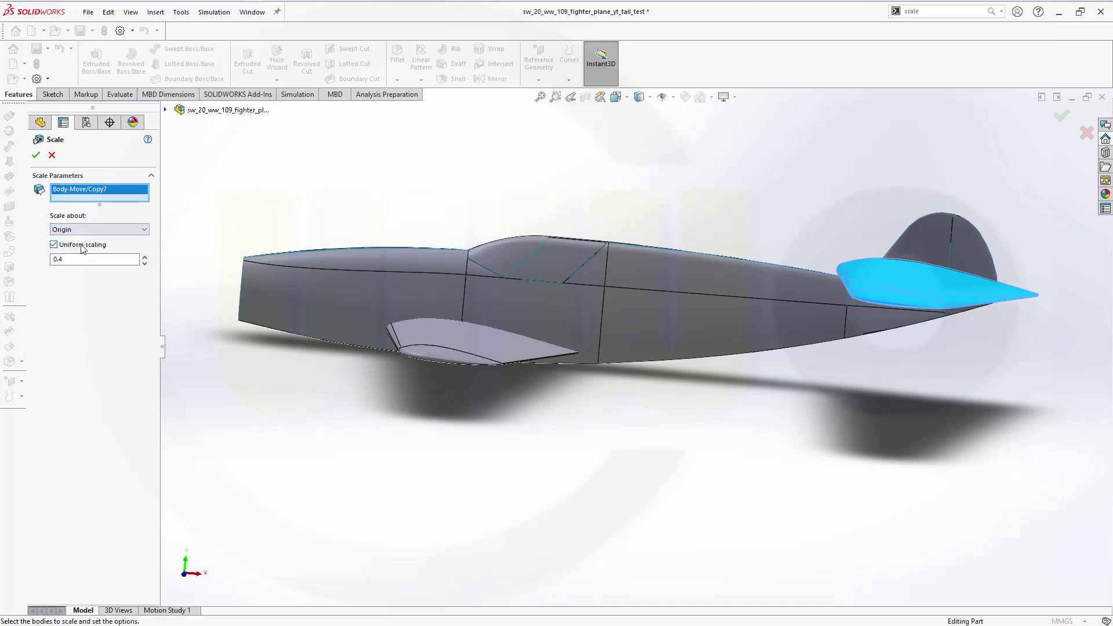
{"action": "left_click", "coordinate": [35, 155]}
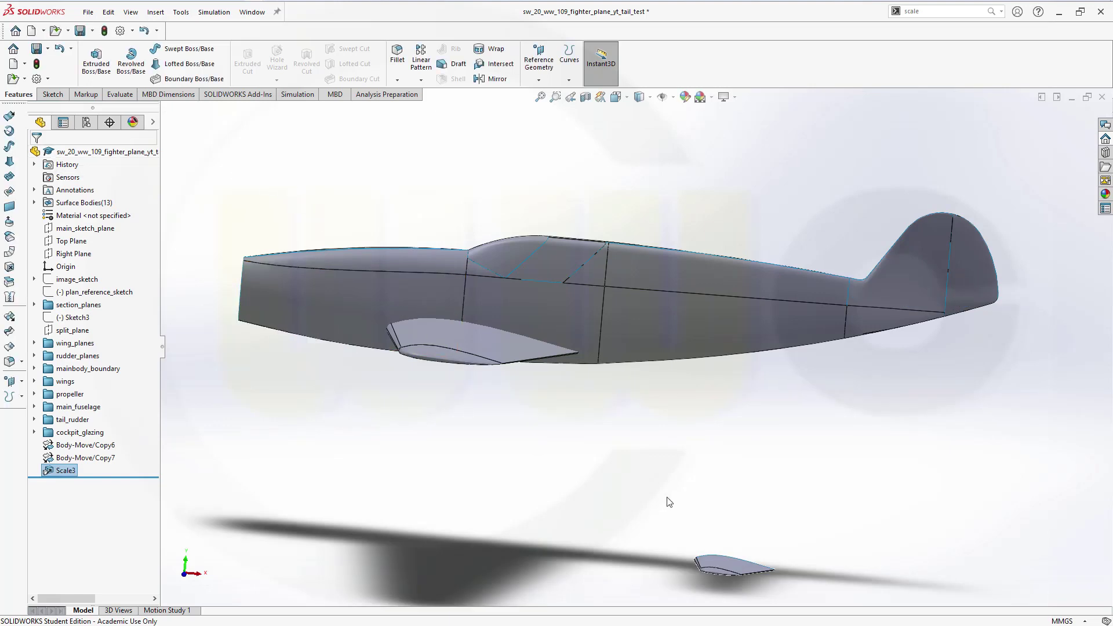
- Show the image_sketch Bf 109G-2 blueprints behind the fighter model
{"action": "mouse_move", "coordinate": [670, 497]}
{"action": "middle_mouse_down"}
{"action": "mouse_move", "coordinate": [713, 517]}
{"action": "mouse_move", "coordinate": [725, 589]}
{"action": "mouse_move", "coordinate": [715, 611]}
{"action": "mouse_move", "coordinate": [676, 556]}
{"action": "mouse_move", "coordinate": [684, 482]}
{"action": "middle_mouse_up"}
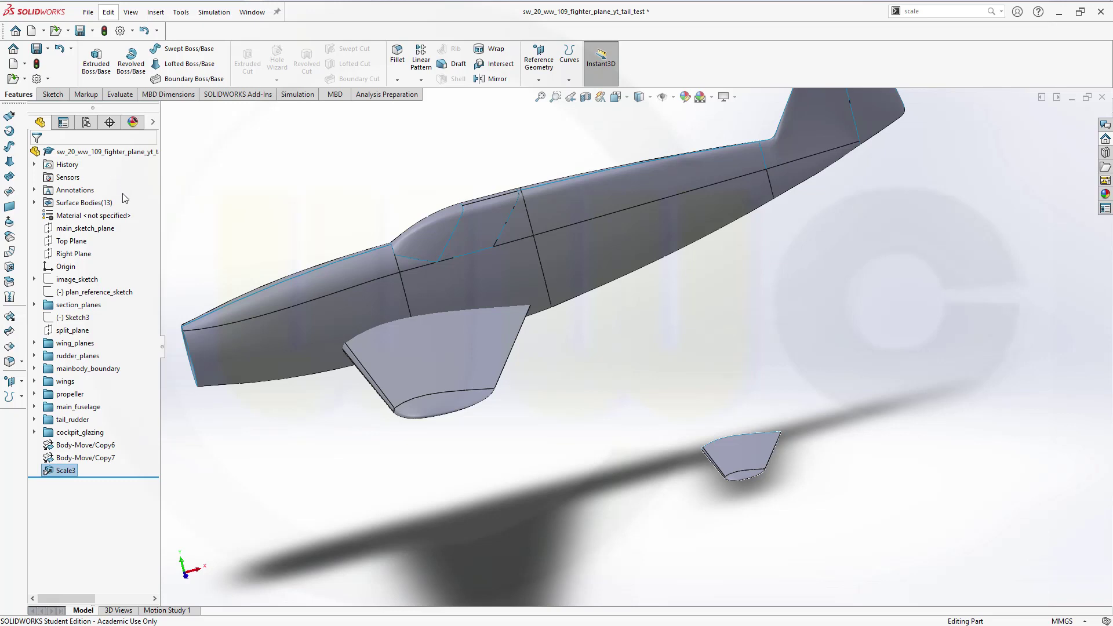
{"action": "right_click", "coordinate": [76, 283]}
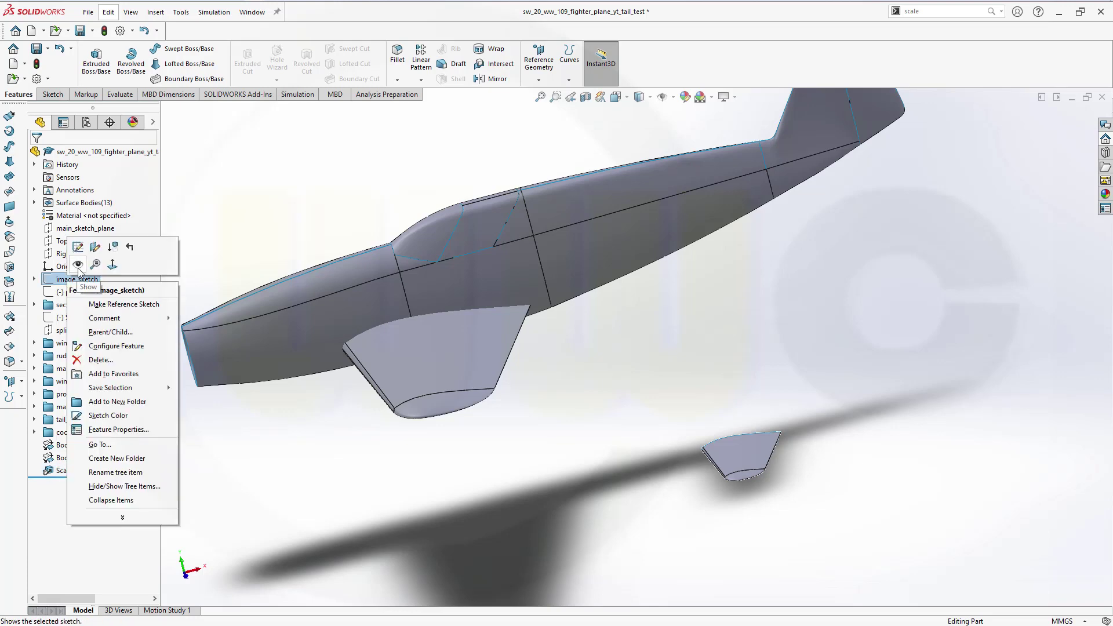
{"action": "left_click", "coordinate": [78, 266]}
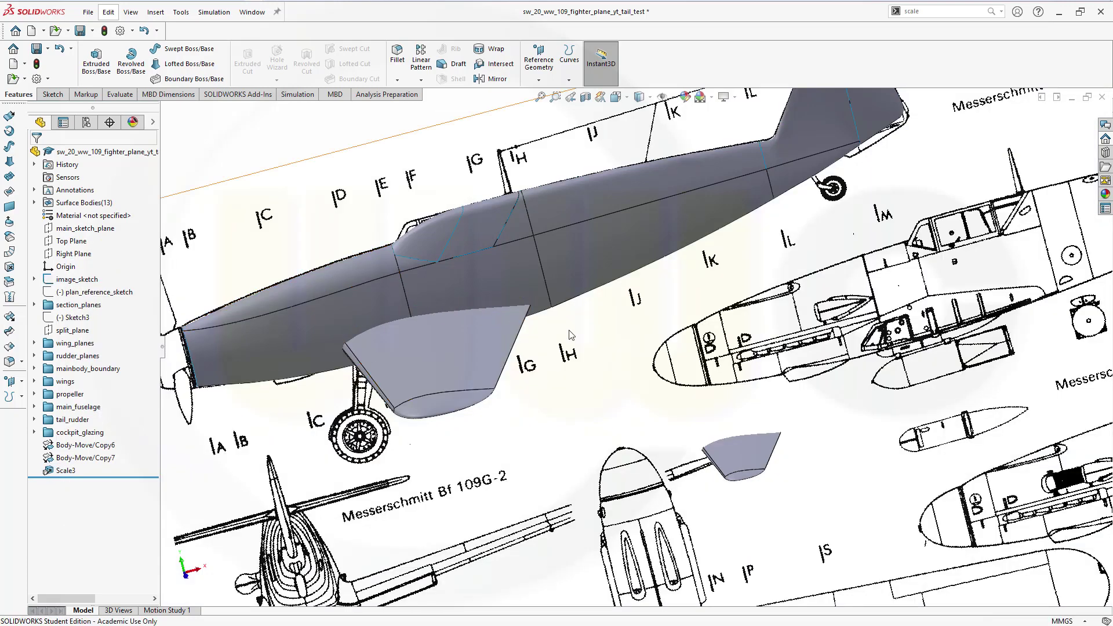
{"action": "middle_click_drag", "start_coordinate": [580, 336], "coordinate": [356, 238]}
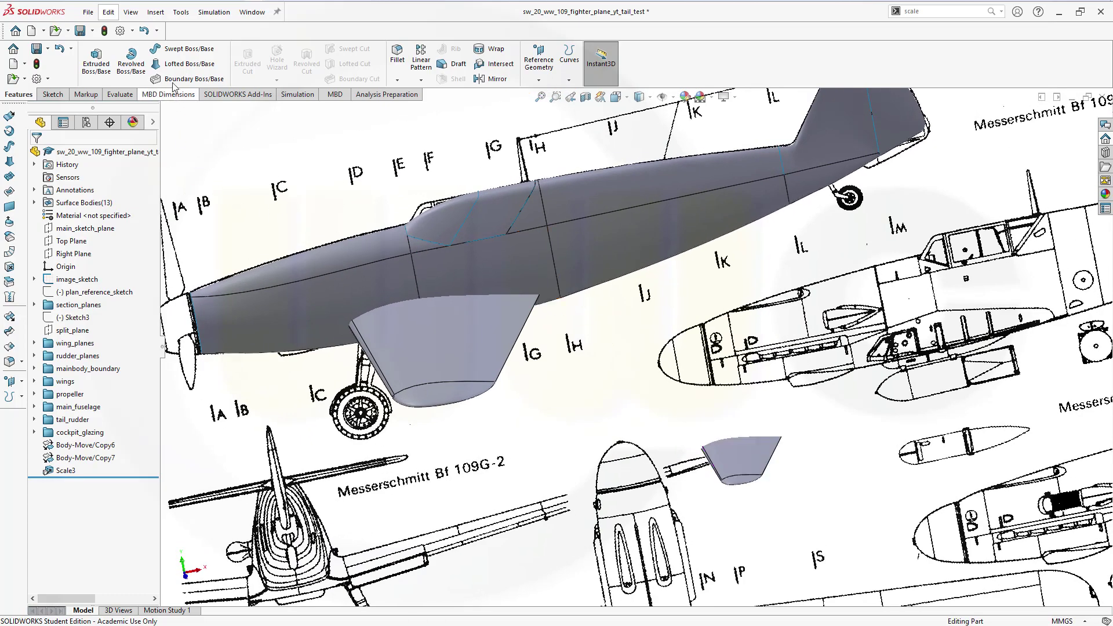
- Set up a Move/Copy Body on the small Scale3 body with Copy turned off
{"action": "left_click", "coordinate": [156, 11]}
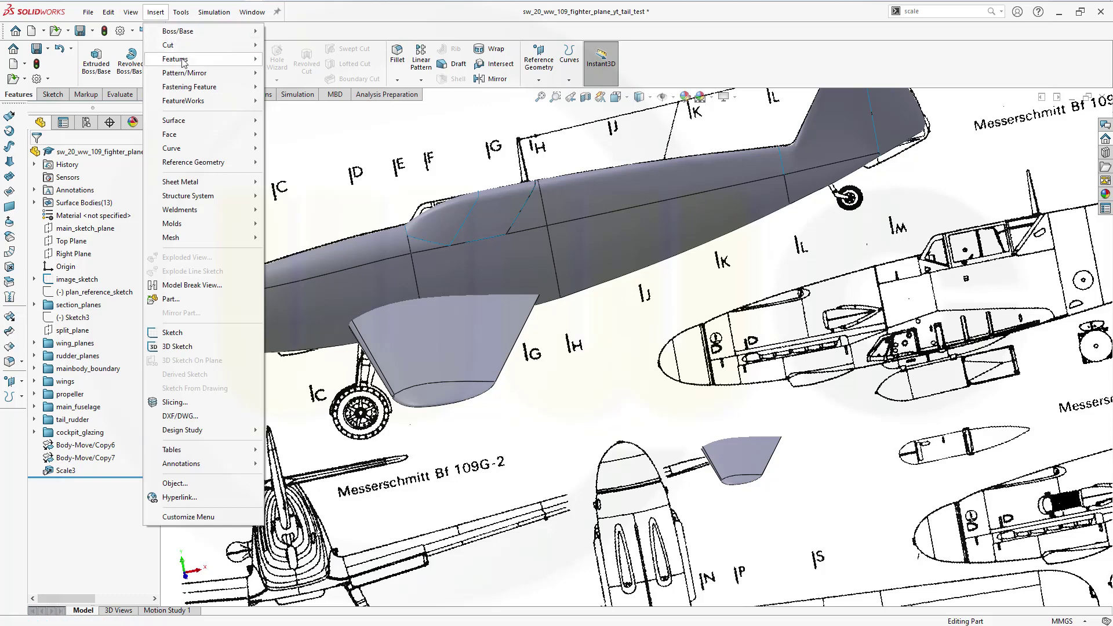
{"action": "mouse_move", "coordinate": [180, 59]}
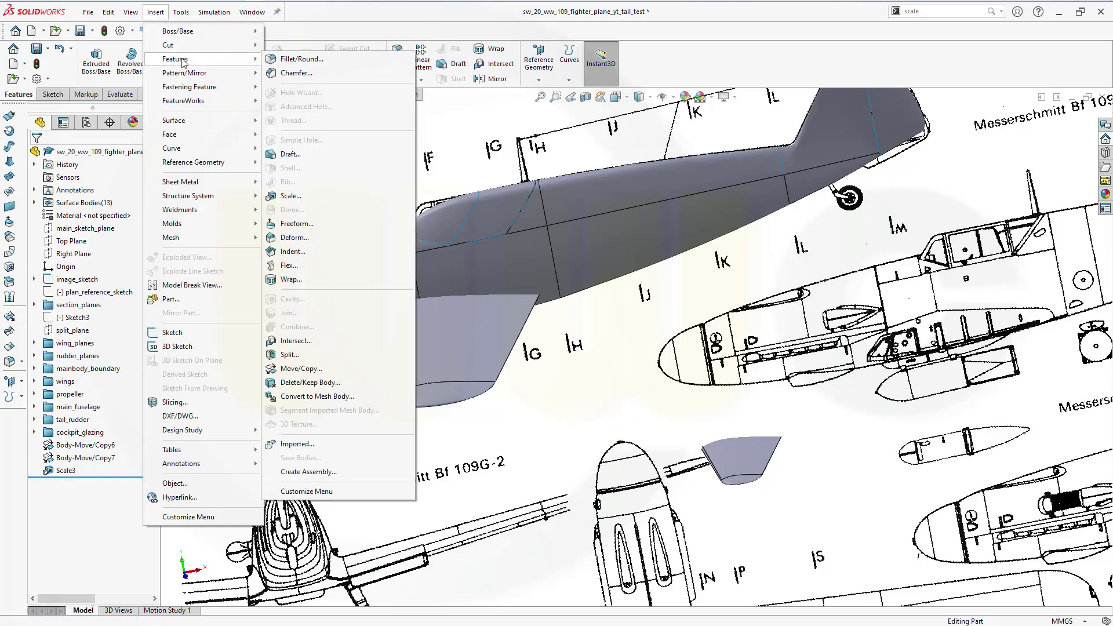
{"action": "left_click", "coordinate": [301, 369]}
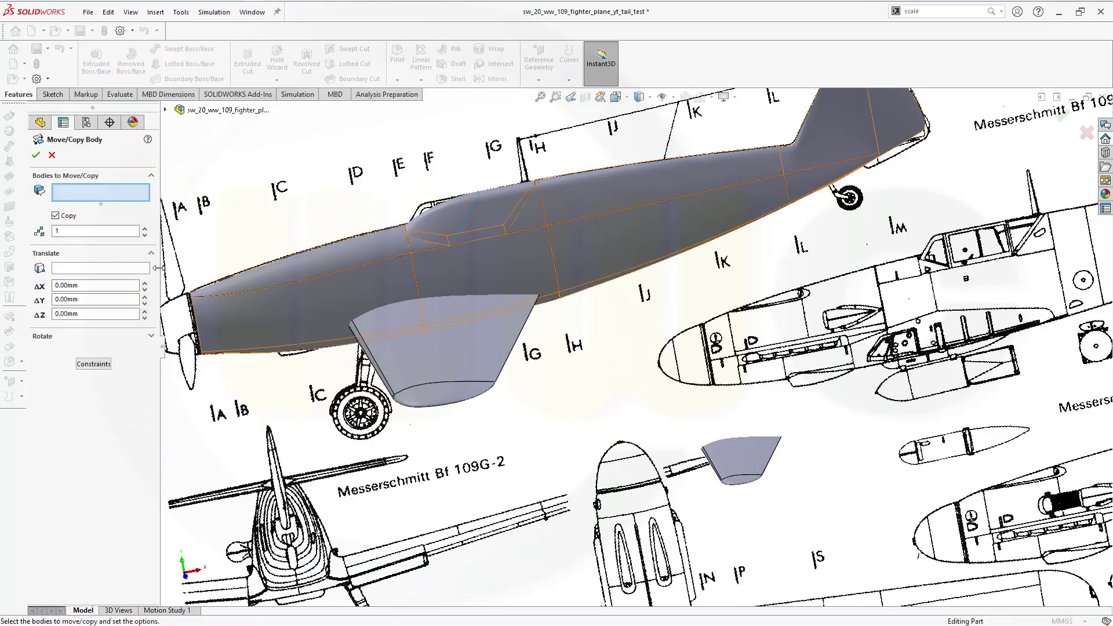
{"action": "left_click", "coordinate": [56, 215]}
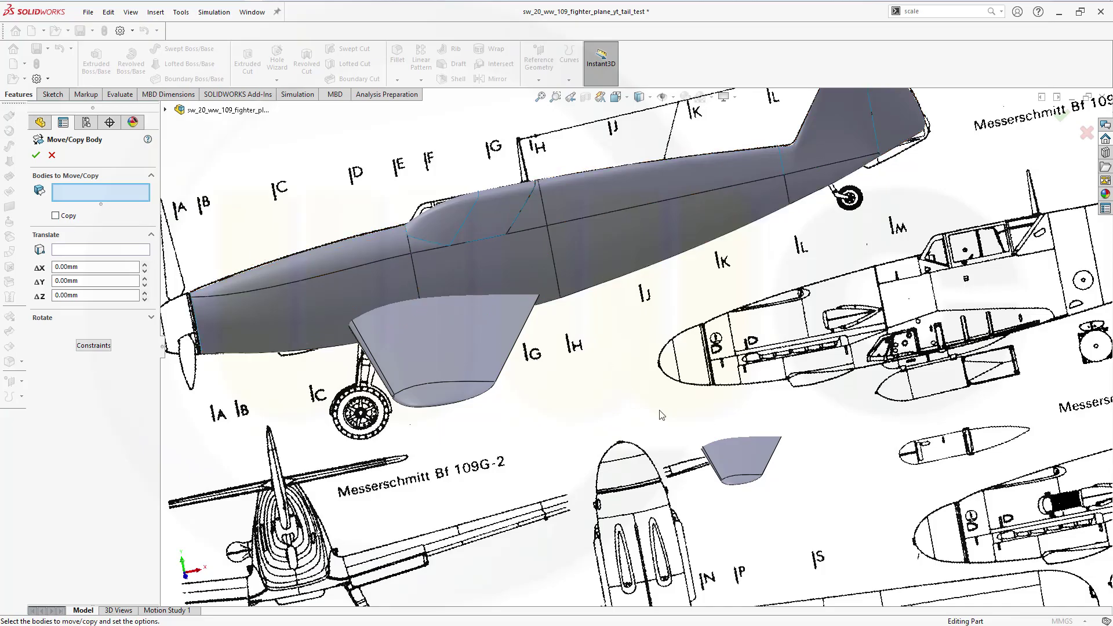
{"action": "left_click", "coordinate": [738, 453]}
{"action": "middle_click_drag", "start_coordinate": [663, 375], "coordinate": [668, 320]}
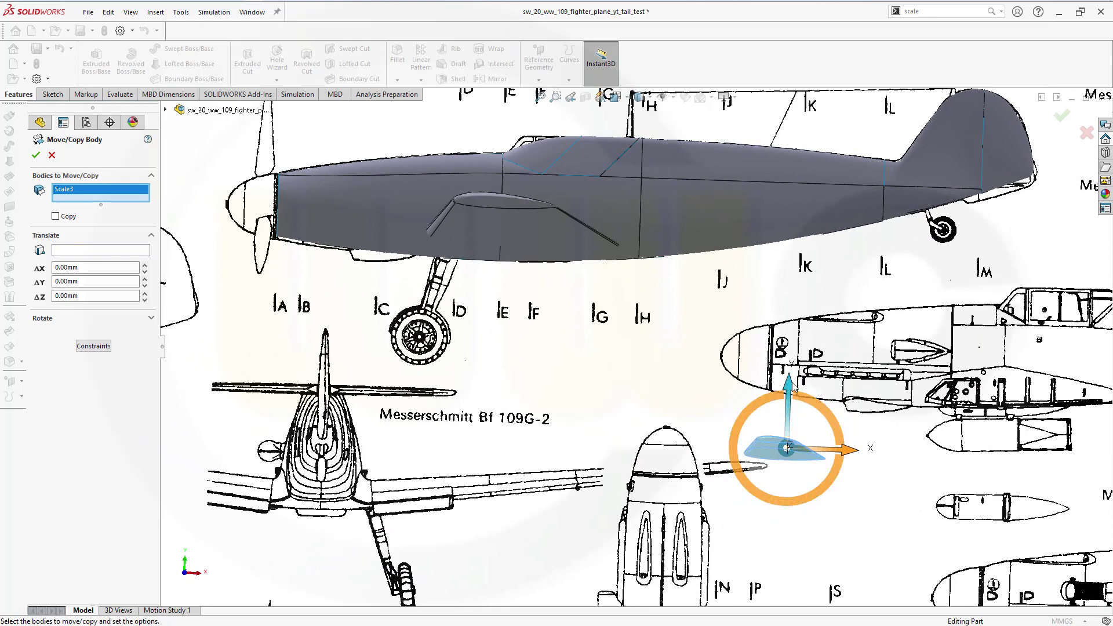
- Position the stabilizer on the tail, 1879.75 mm in X and 3279.01 mm in Y
{"action": "left_click_drag", "start_coordinate": [792, 396], "coordinate": [1016, 185]}
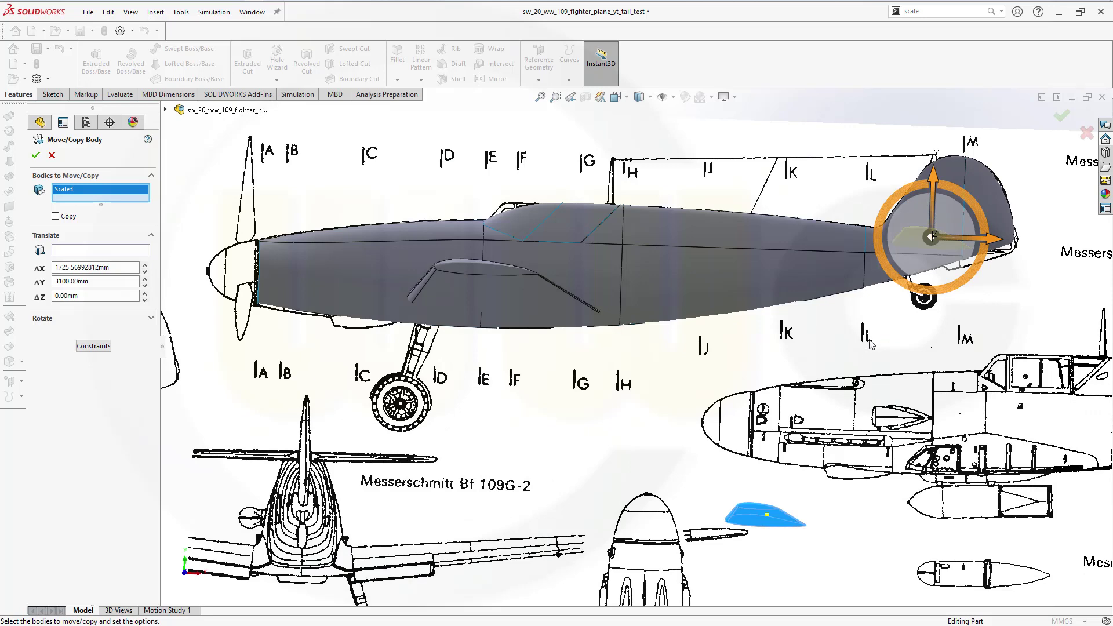
{"action": "mouse_move", "coordinate": [869, 343]}
{"action": "middle_mouse_down", "text": "ctrl"}
{"action": "mouse_move", "coordinate": [673, 382]}
{"action": "mouse_move", "coordinate": [626, 373]}
{"action": "middle_mouse_up", "text": "ctrl"}
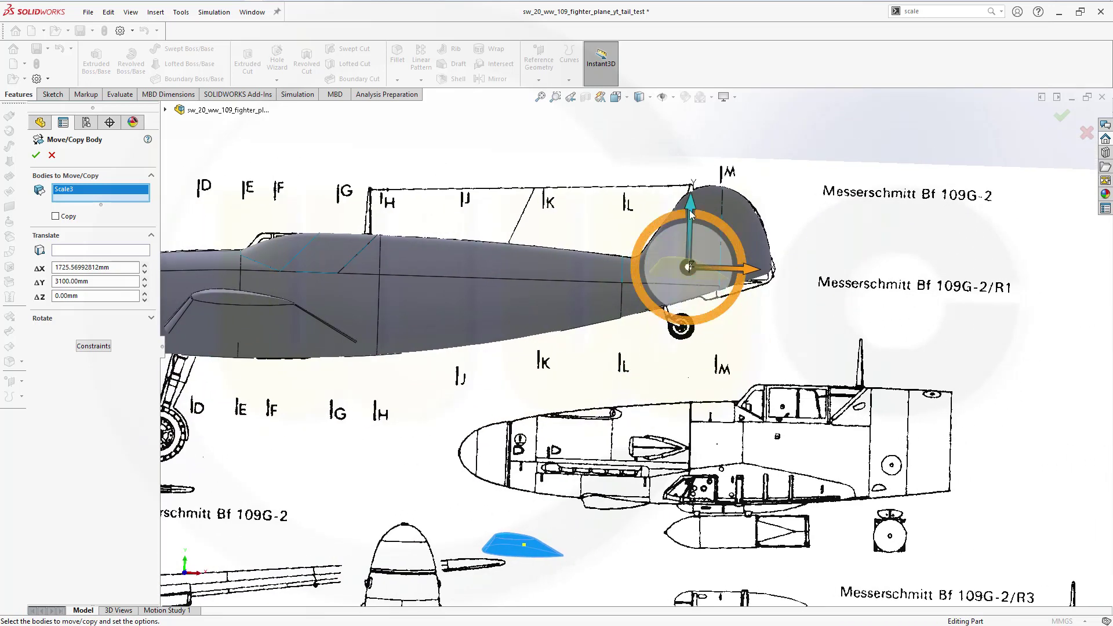
{"action": "left_click_drag", "start_coordinate": [685, 240], "coordinate": [692, 175]}
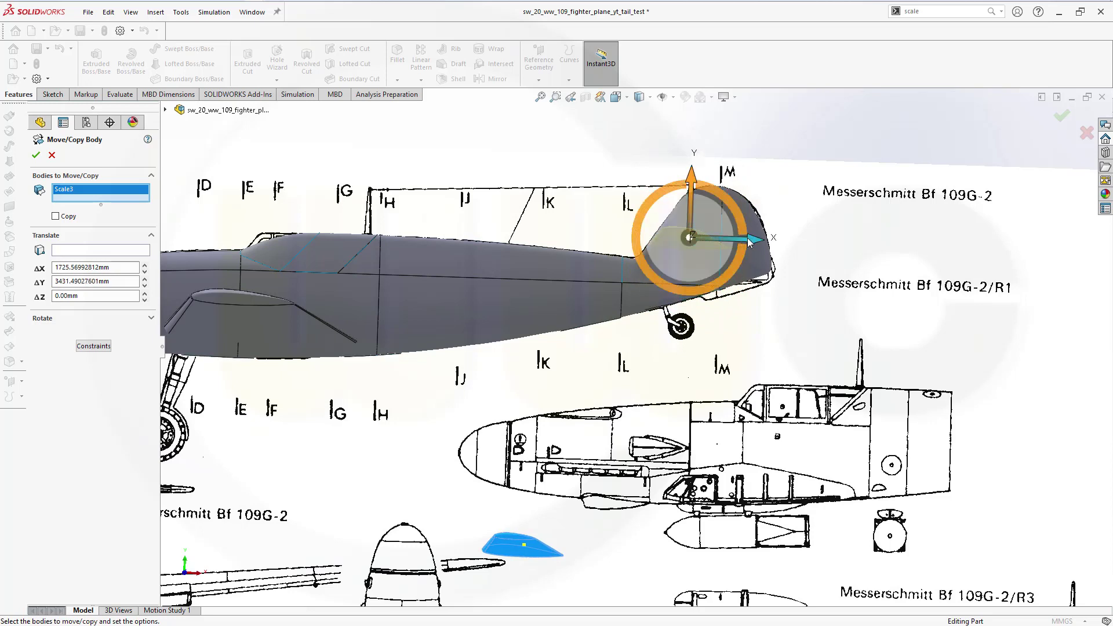
{"action": "left_click_drag", "start_coordinate": [749, 242], "coordinate": [778, 241]}
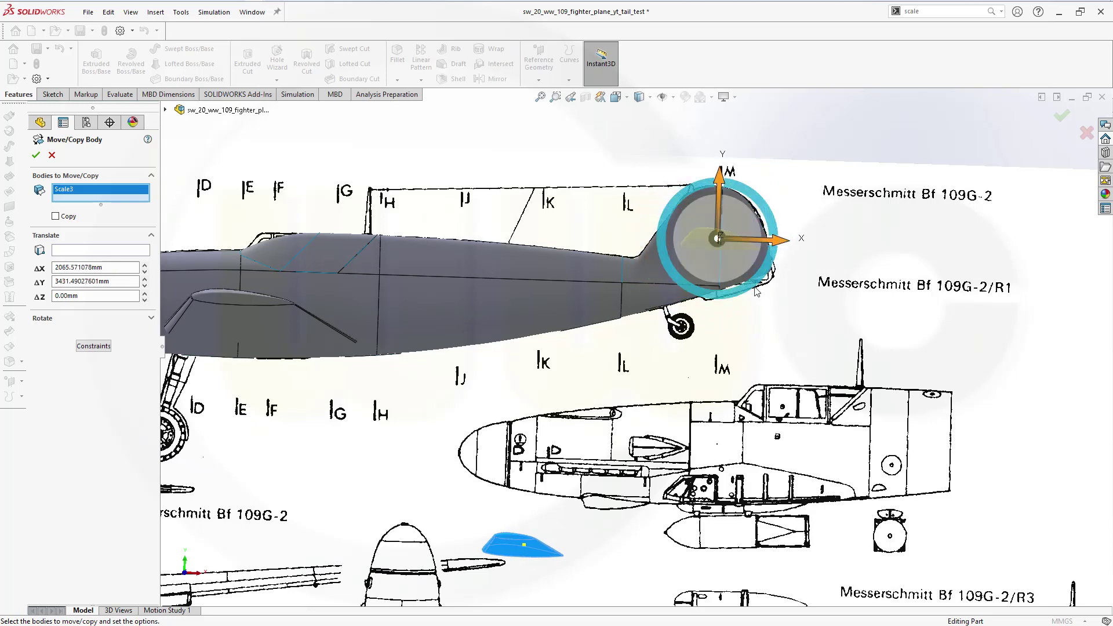
{"action": "left_click_drag", "start_coordinate": [720, 203], "coordinate": [720, 221]}
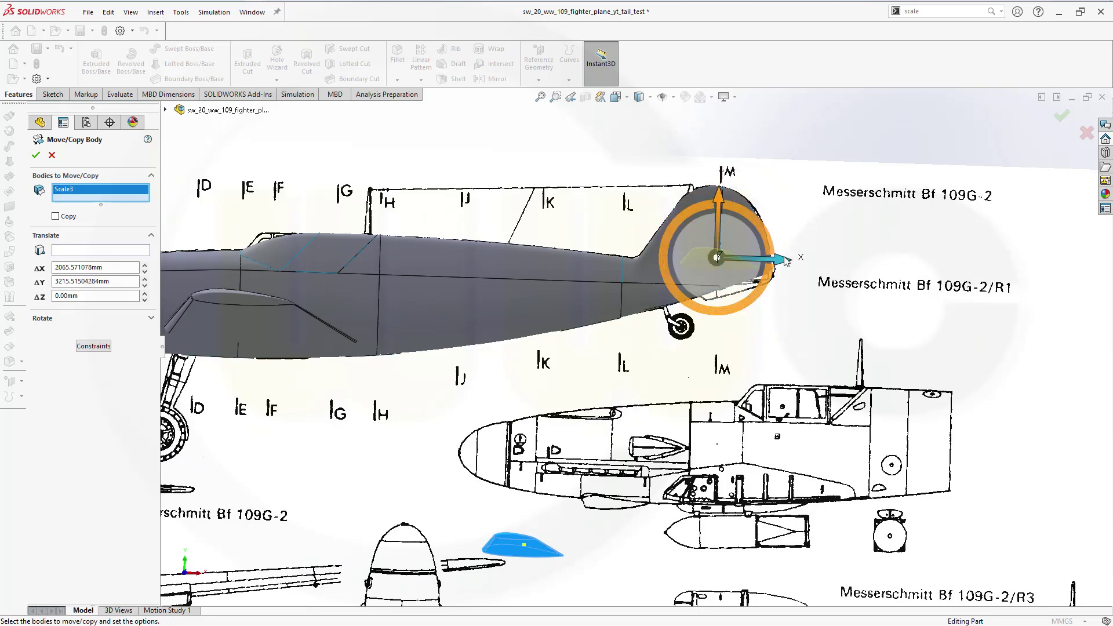
{"action": "left_click_drag", "start_coordinate": [786, 261], "coordinate": [768, 258]}
{"action": "left_click_drag", "start_coordinate": [702, 202], "coordinate": [703, 198]}
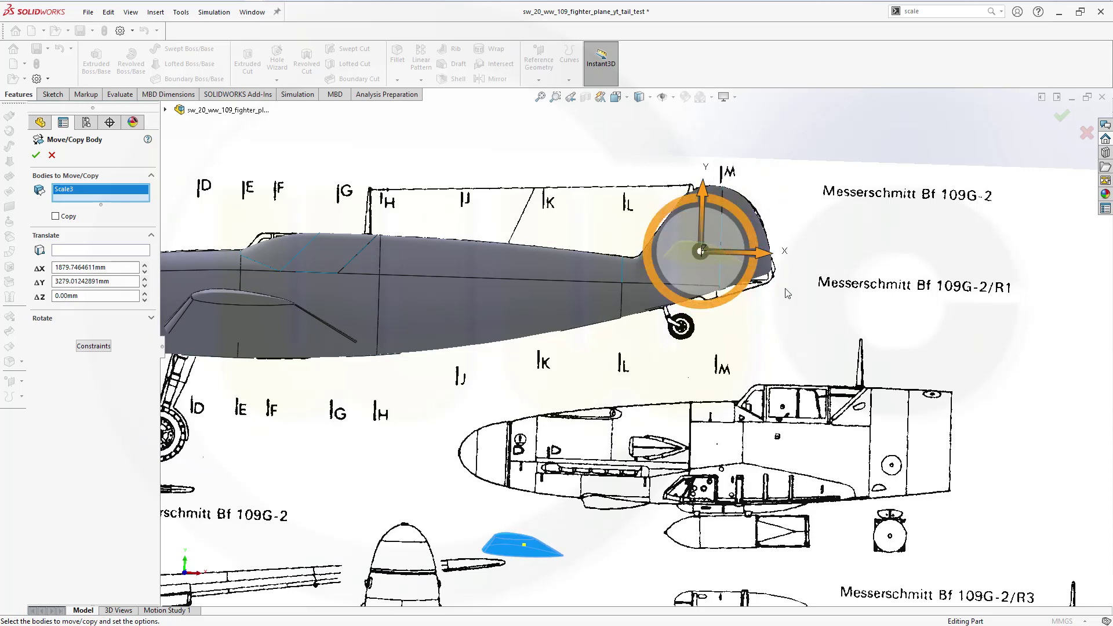
{"action": "left_click", "coordinate": [36, 155]}
{"action": "middle_click_drag", "start_coordinate": [520, 292], "coordinate": [589, 353]}
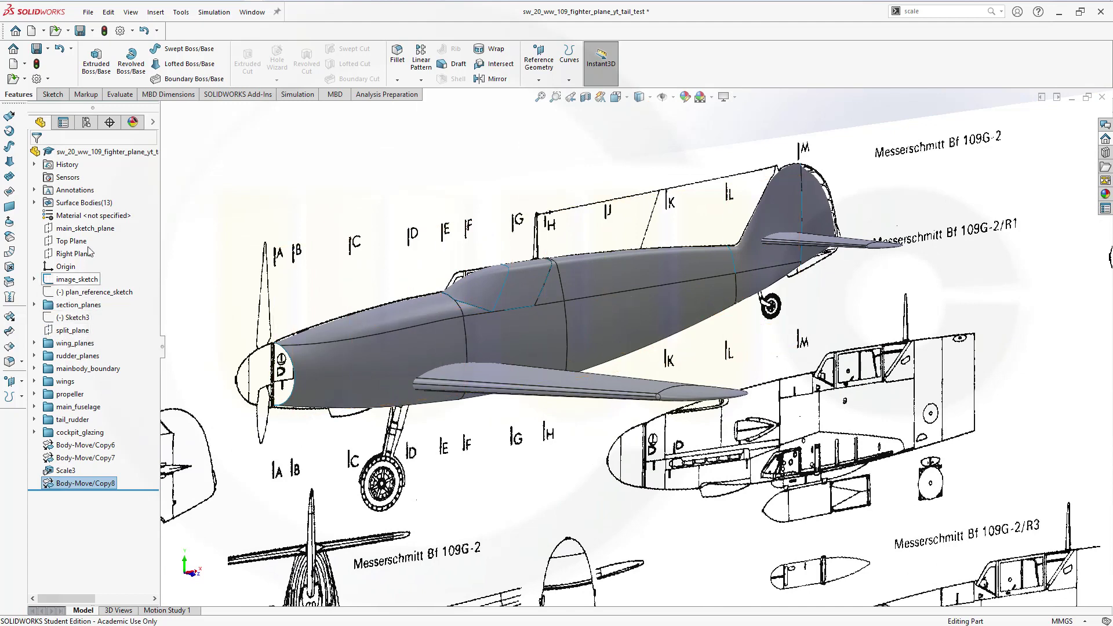
- Hide the image_sketch blueprint and save the part
{"action": "right_click", "coordinate": [73, 282]}
{"action": "left_click", "coordinate": [313, 201]}
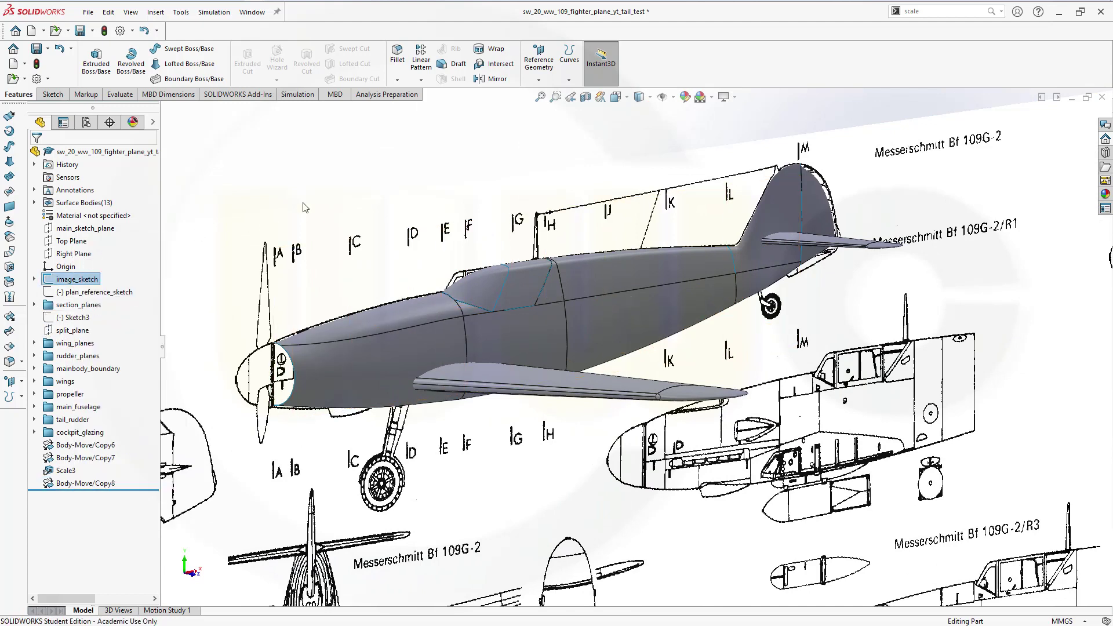
{"action": "key", "text": "ctrl+s"}
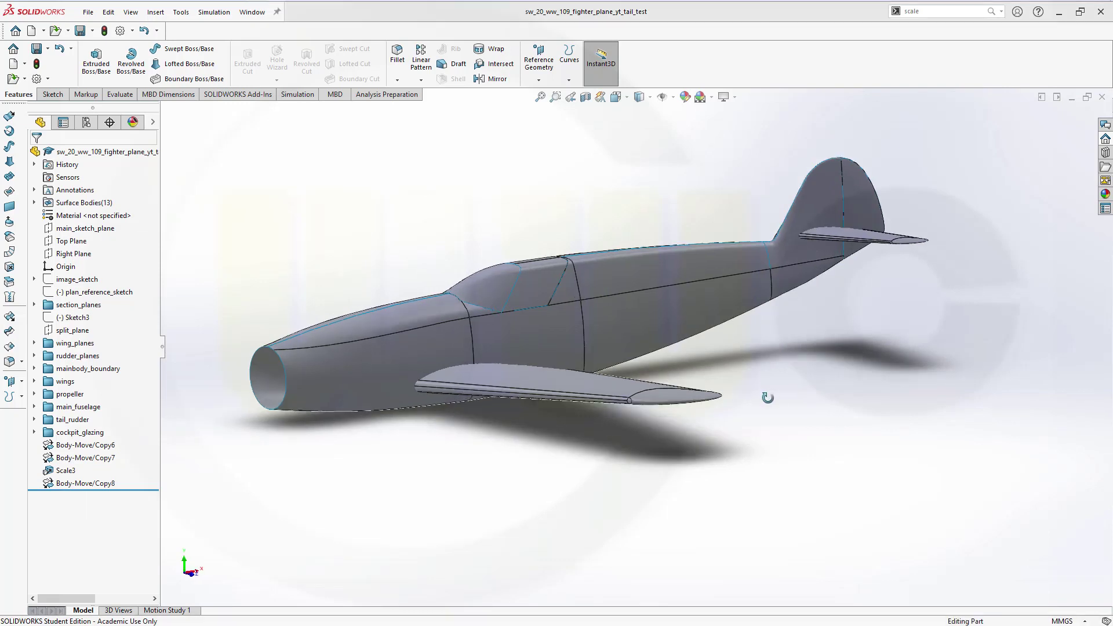
- Trim the wing with Surface-Knit16 as the tool, keeping the outer wing portion
{"action": "middle_click_drag", "start_coordinate": [426, 348], "coordinate": [420, 446]}
{"action": "scroll", "coordinate": [426, 438], "scroll_direction": "down", "scroll_amount": 2}
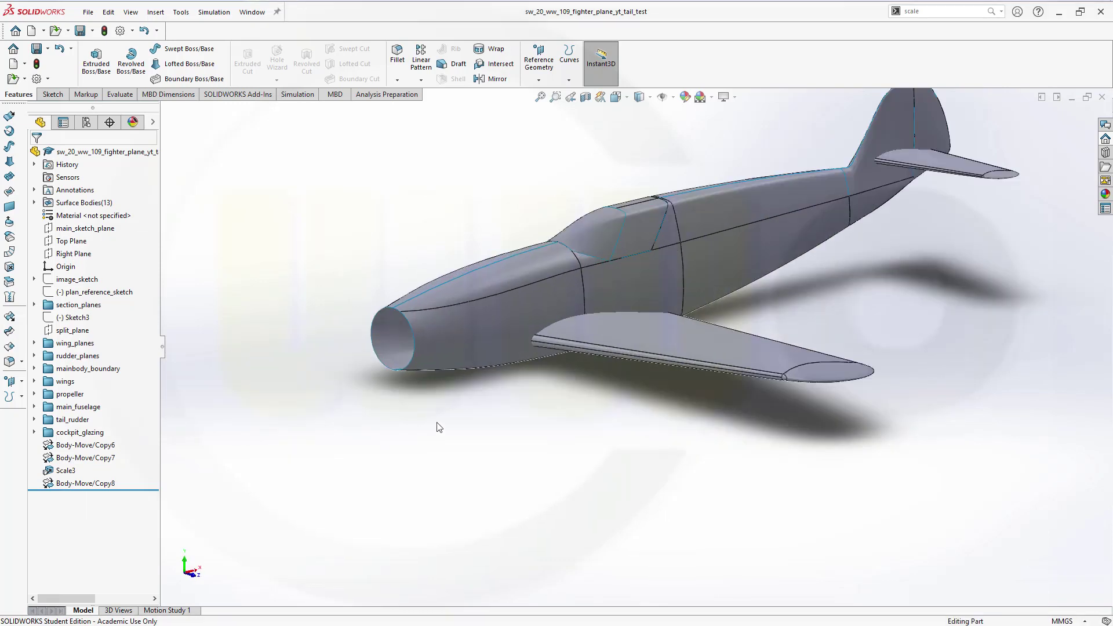
{"action": "scroll", "coordinate": [735, 290], "scroll_direction": "down", "scroll_amount": 2}
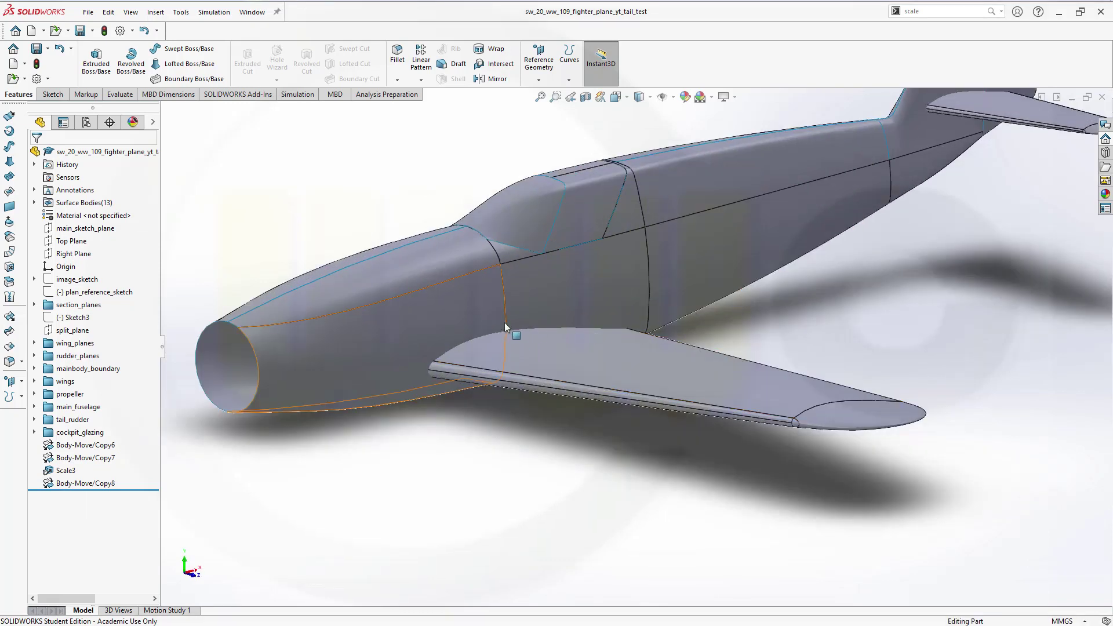
{"action": "scroll", "coordinate": [504, 496], "scroll_direction": "up", "scroll_amount": 2}
{"action": "scroll", "coordinate": [454, 487], "scroll_direction": "down", "scroll_amount": 2}
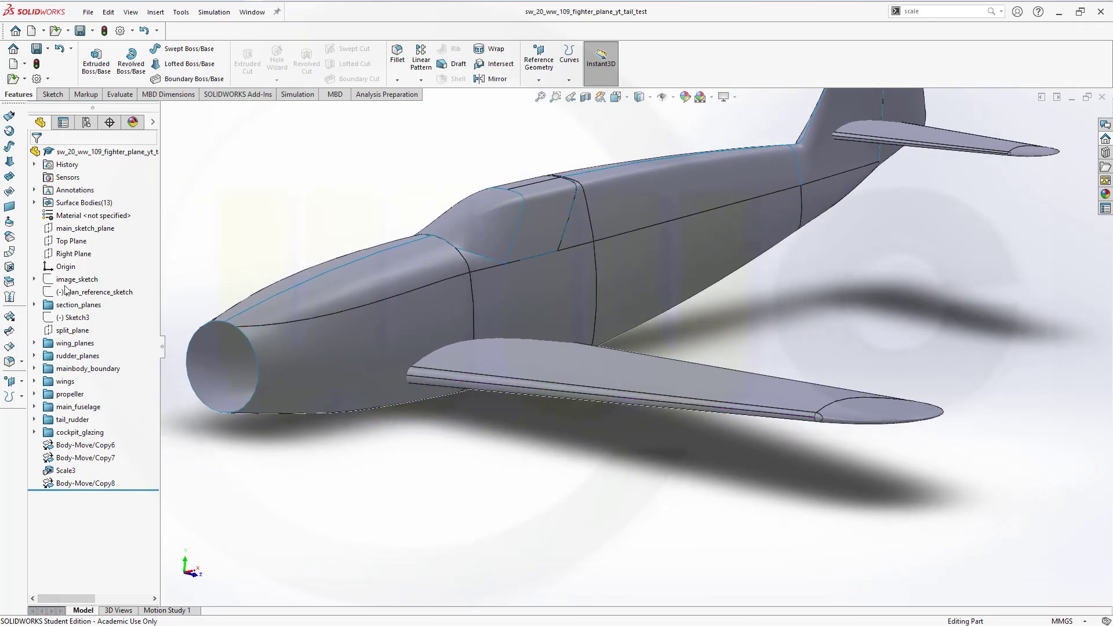
{"action": "left_click", "coordinate": [10, 332]}
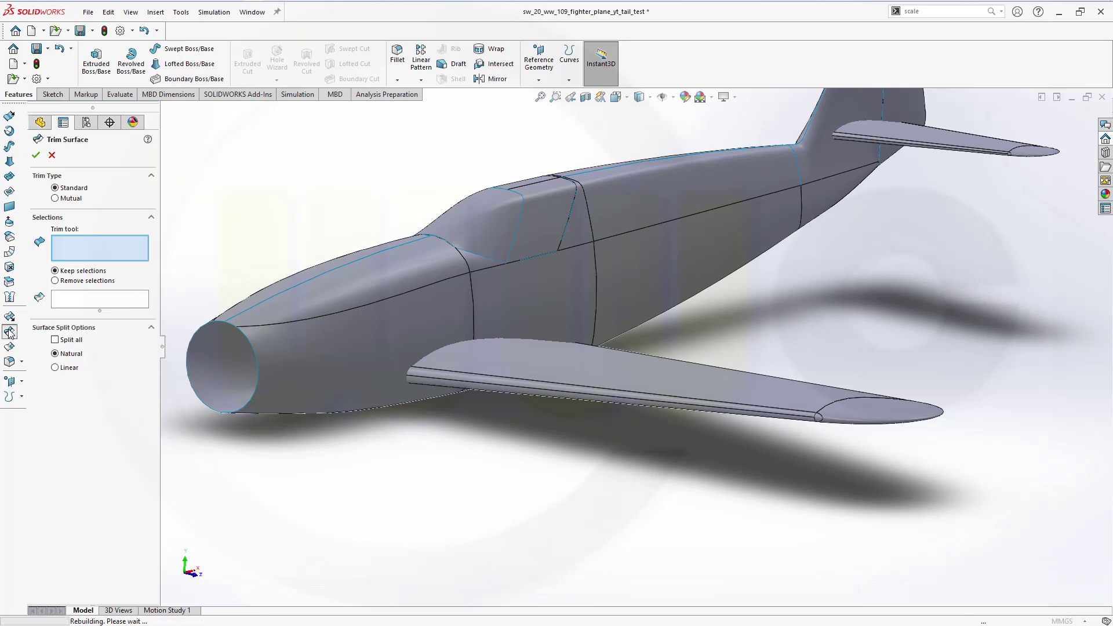
{"action": "left_click", "coordinate": [393, 319]}
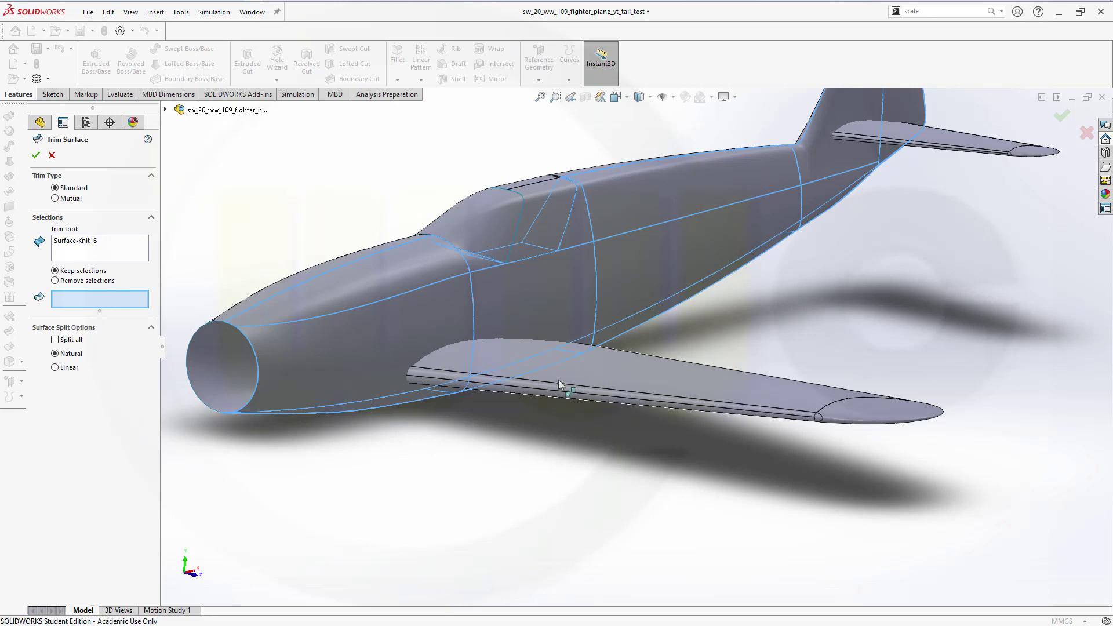
{"action": "left_click", "coordinate": [603, 374]}
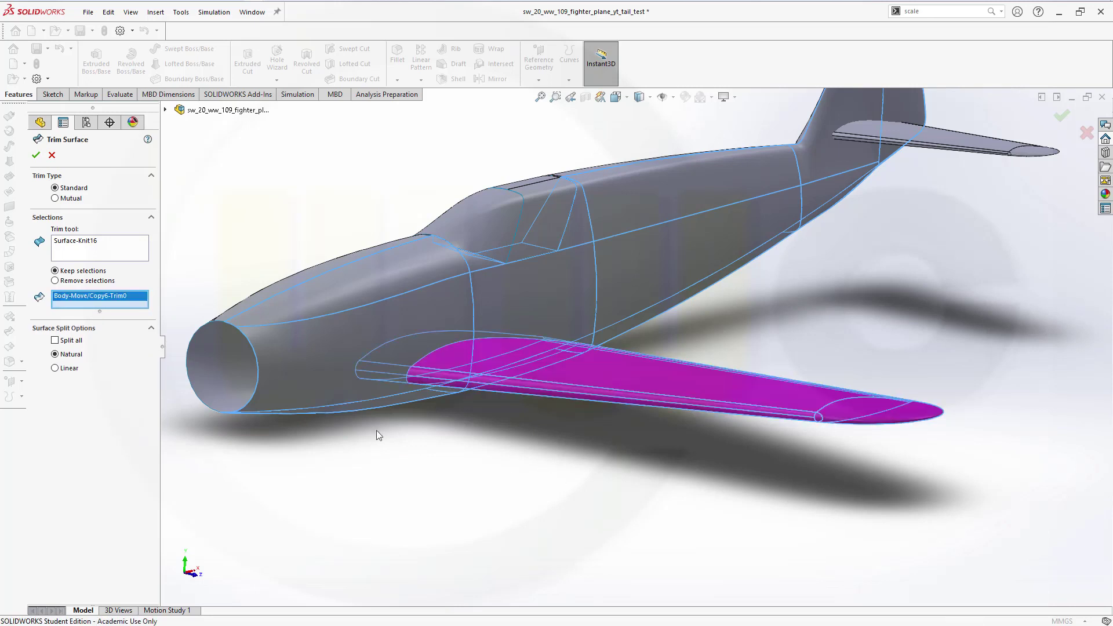
{"action": "left_click", "coordinate": [36, 155]}
{"action": "middle_click_drag", "start_coordinate": [374, 483], "coordinate": [441, 472]}
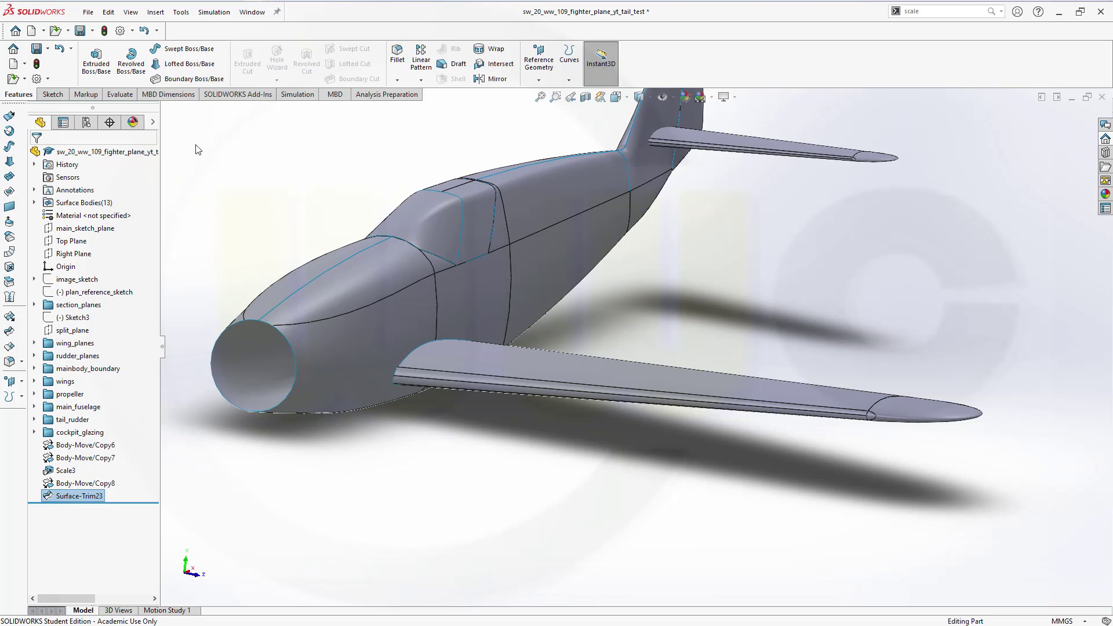
- Trim the fuselage Surface-Knit16-Trim0 using the wing Surface-Trim23 as the tool
{"action": "left_click", "coordinate": [9, 335]}
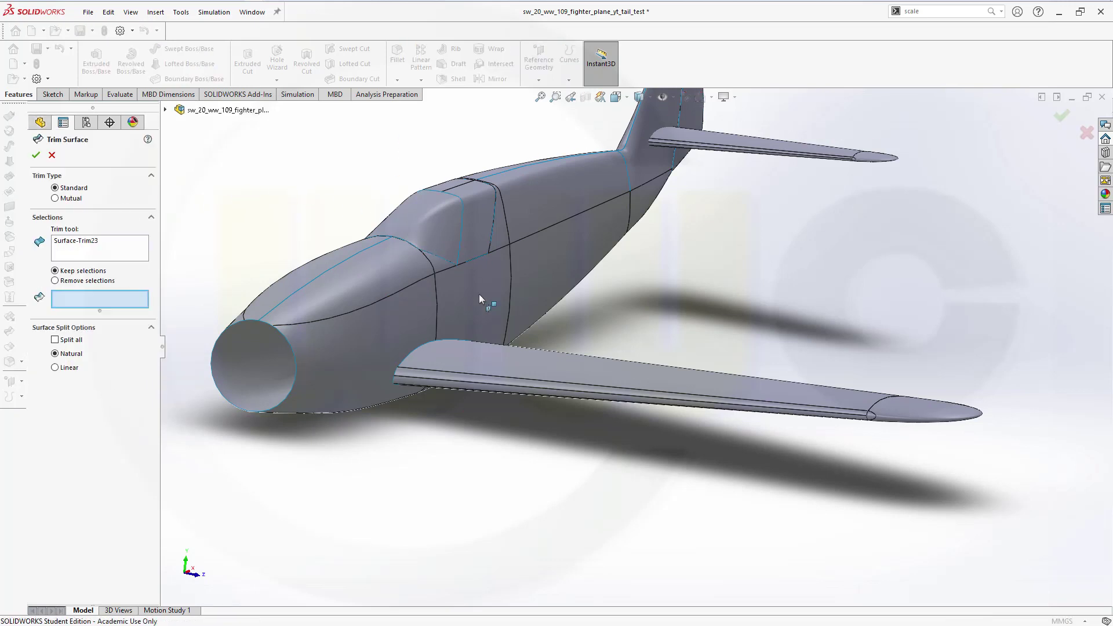
{"action": "left_click", "coordinate": [92, 244]}
{"action": "right_click", "coordinate": [91, 244]}
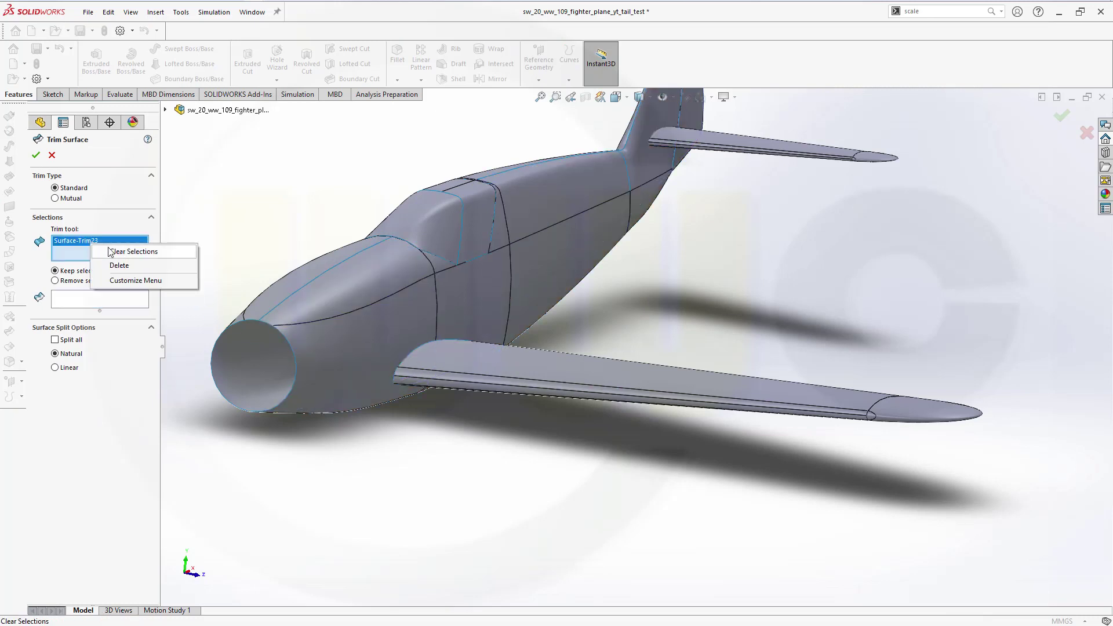
{"action": "left_click", "coordinate": [115, 253]}
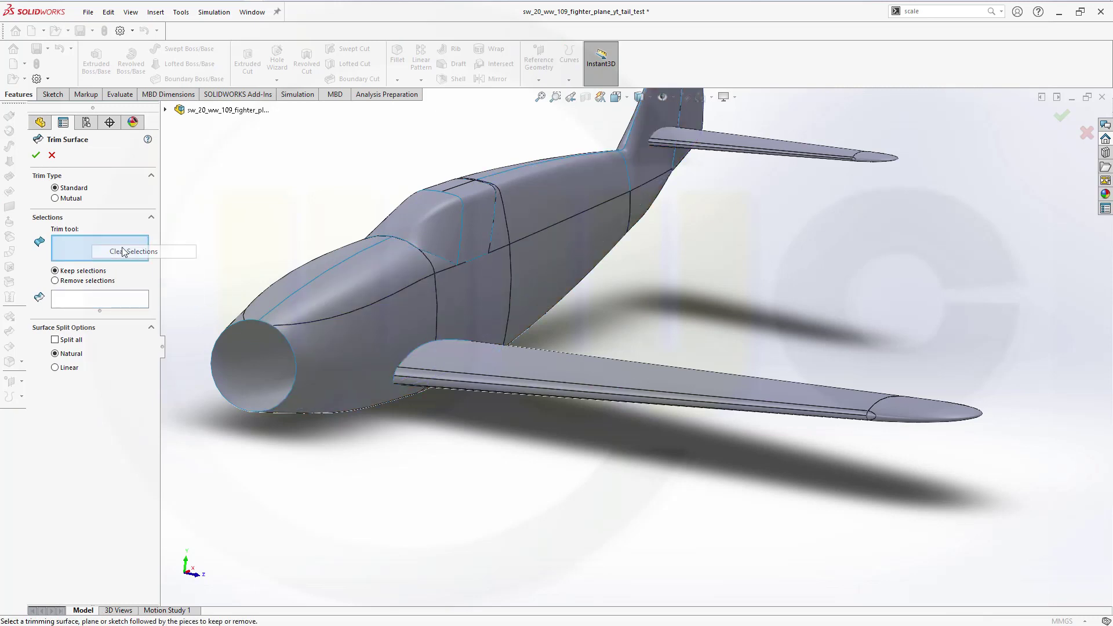
{"action": "left_click", "coordinate": [551, 377]}
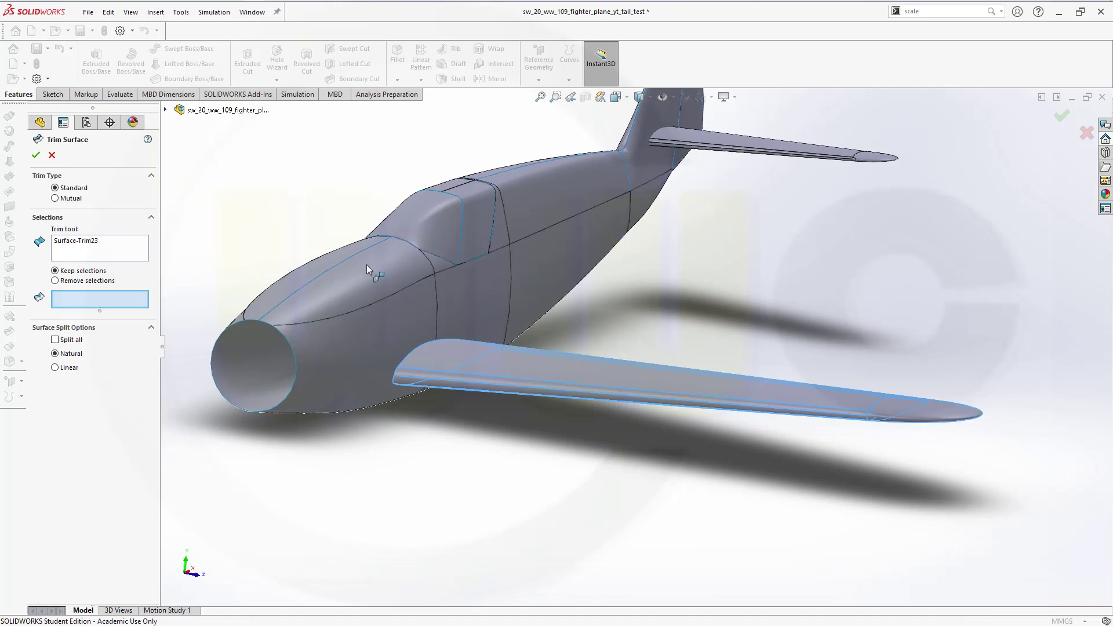
{"action": "left_click", "coordinate": [371, 325]}
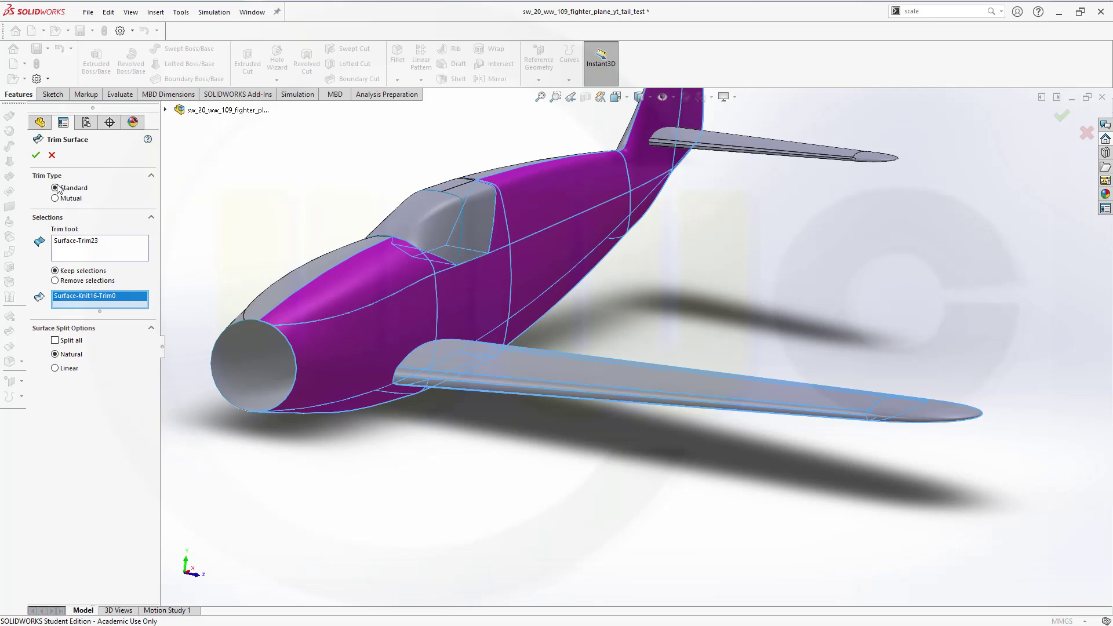
{"action": "left_click", "coordinate": [37, 156]}
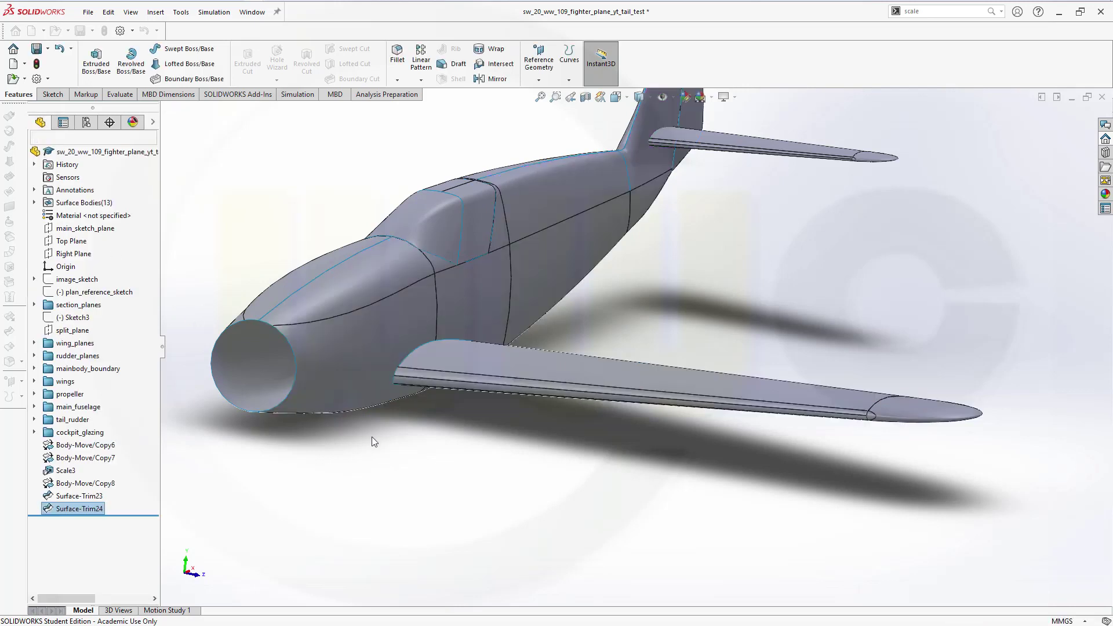
- Knit the trimmed fuselage Surface-Trim24 and the wing together into Surface-Knit18
{"action": "middle_click_drag", "start_coordinate": [402, 445], "coordinate": [353, 423]}
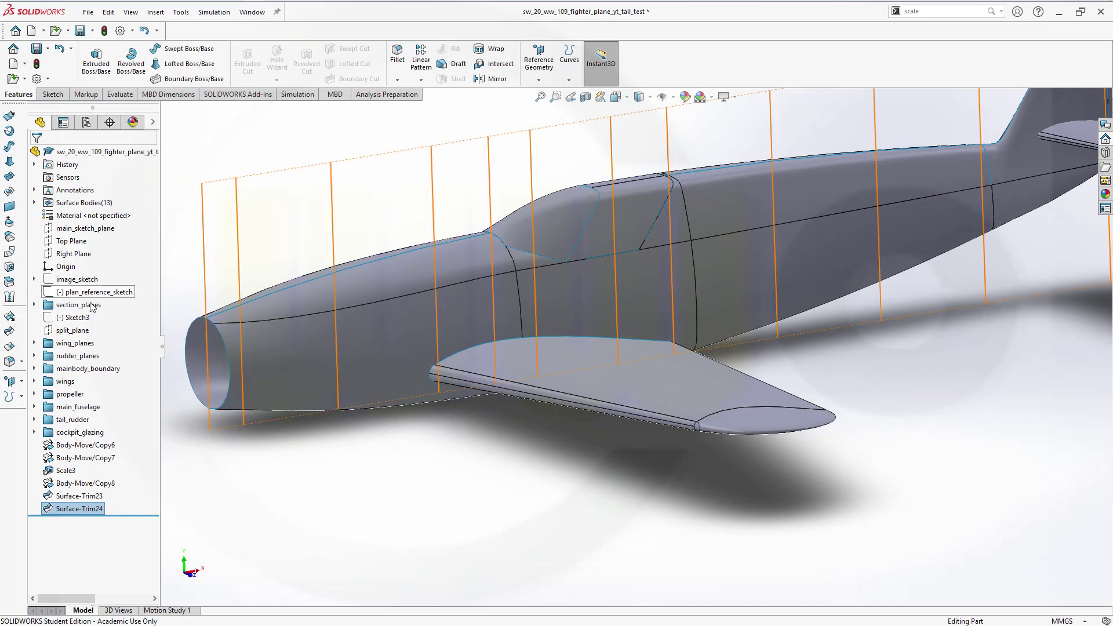
{"action": "left_click", "coordinate": [11, 298]}
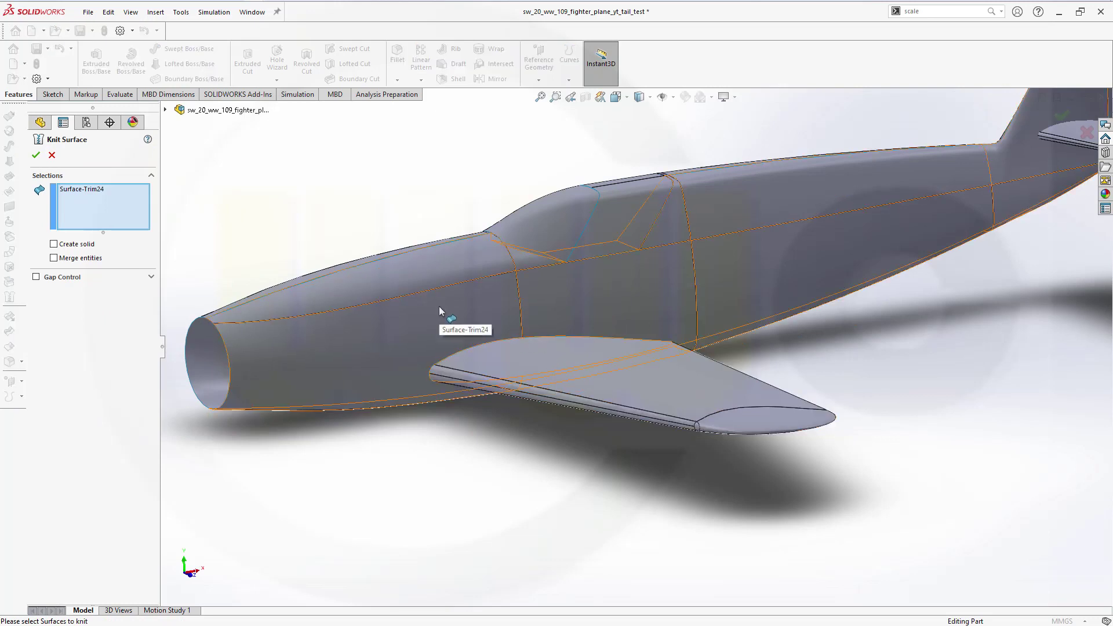
{"action": "left_click", "coordinate": [527, 356]}
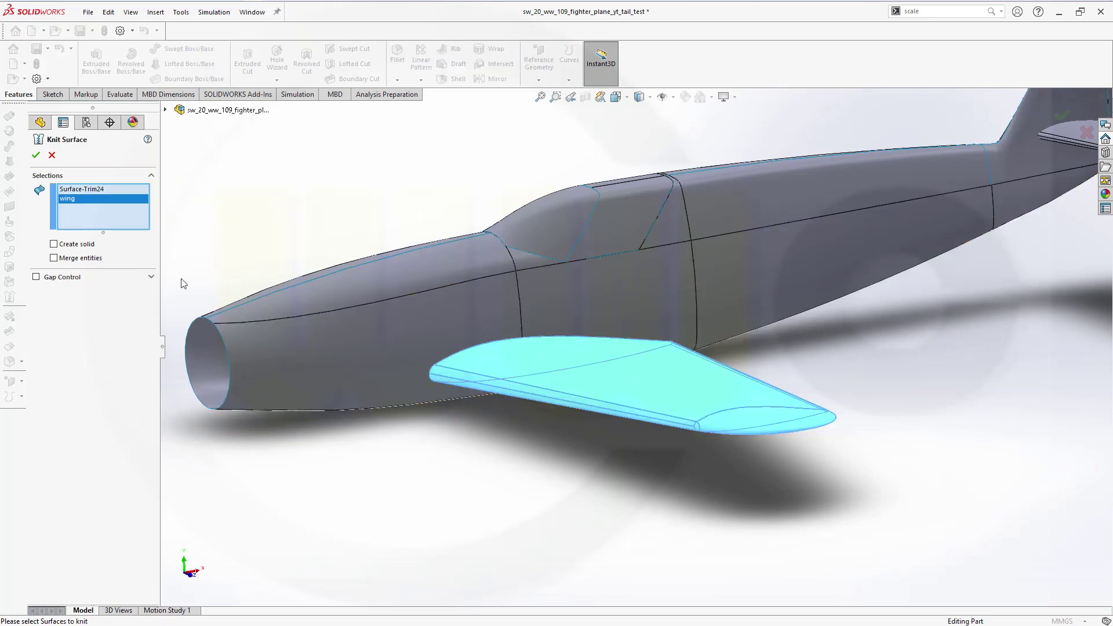
{"action": "left_click", "coordinate": [36, 154]}
{"action": "middle_click_drag", "start_coordinate": [462, 466], "coordinate": [388, 387]}
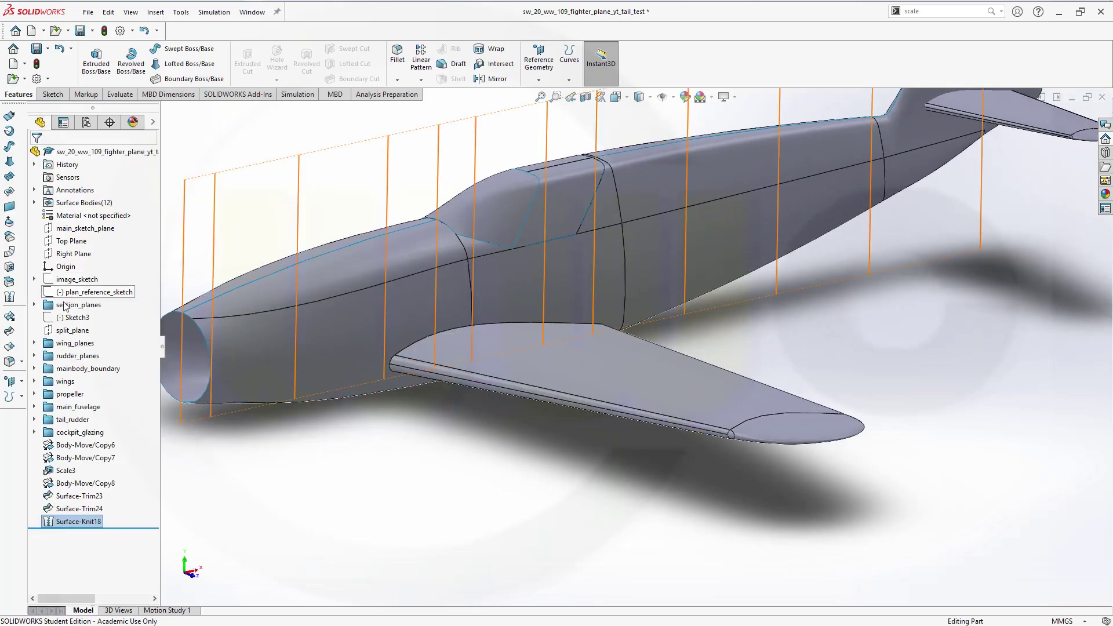
- Start a fillet and select the five wing-root edges where wing meets fuselage
{"action": "left_click", "coordinate": [19, 339]}
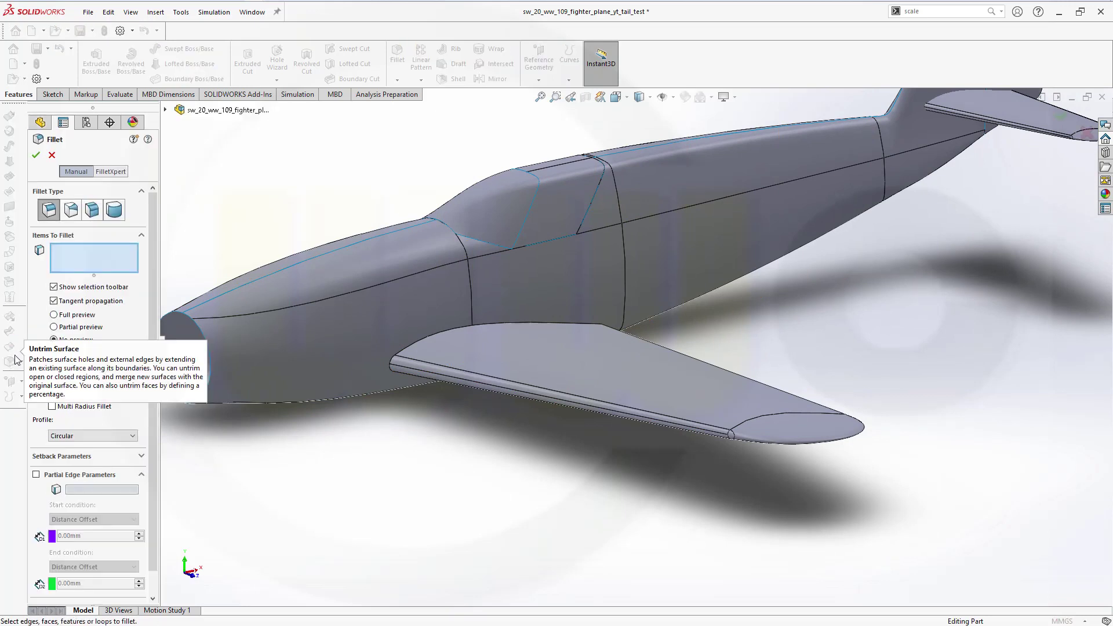
{"action": "left_click", "coordinate": [84, 258]}
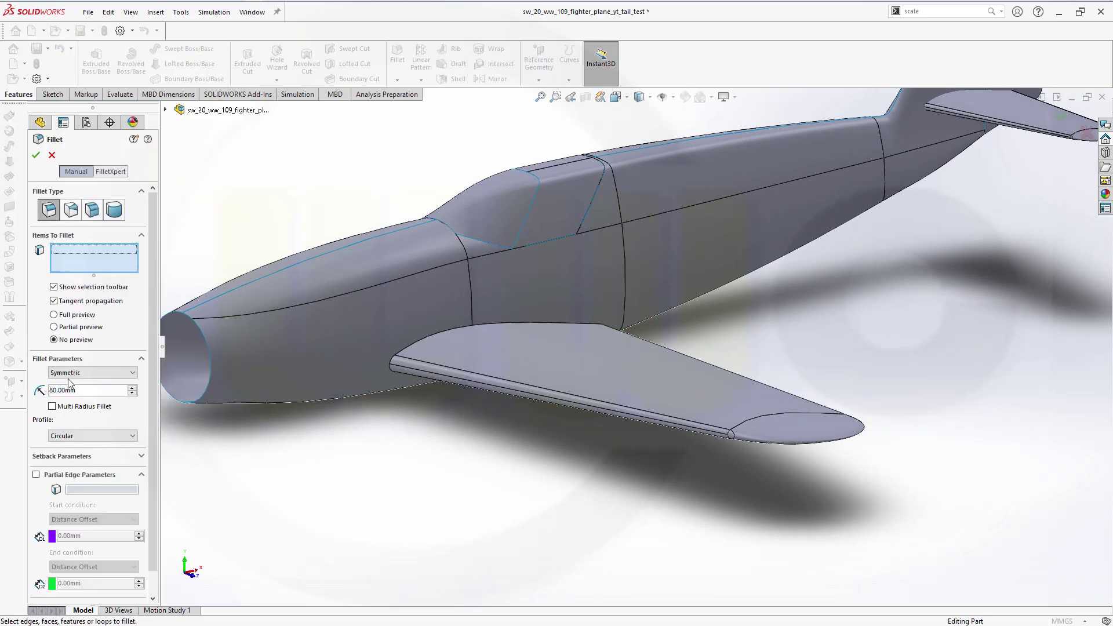
{"action": "scroll", "coordinate": [314, 345], "scroll_direction": "up", "scroll_amount": 5}
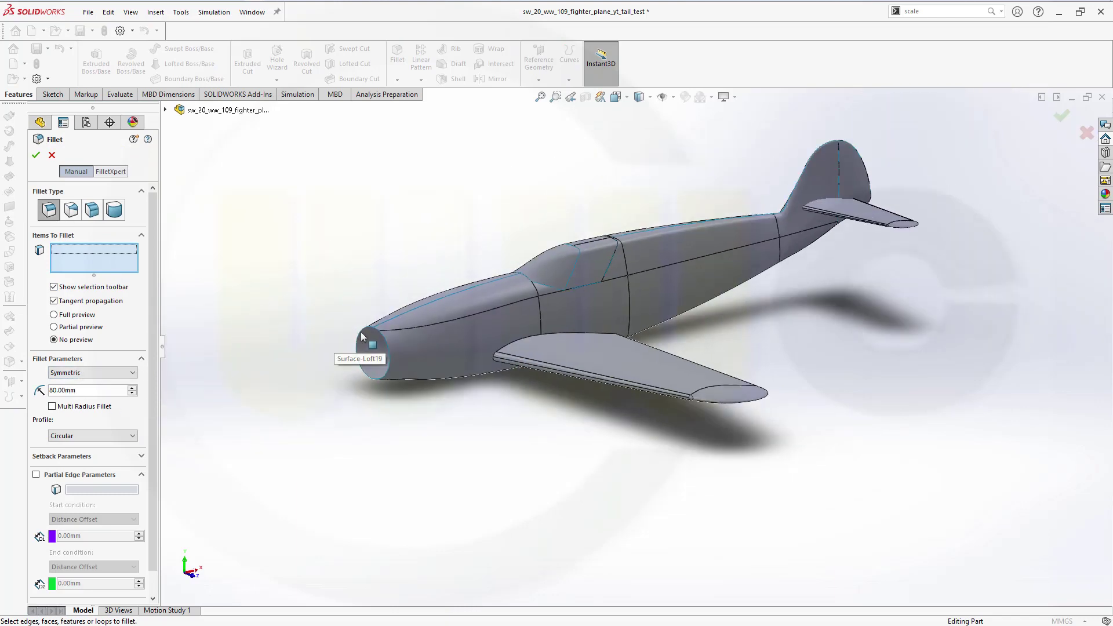
{"action": "scroll", "coordinate": [676, 346], "scroll_direction": "down", "scroll_amount": 6}
{"action": "scroll", "coordinate": [676, 345], "scroll_direction": "down", "scroll_amount": 4}
{"action": "scroll", "coordinate": [612, 337], "scroll_direction": "up", "scroll_amount": 1}
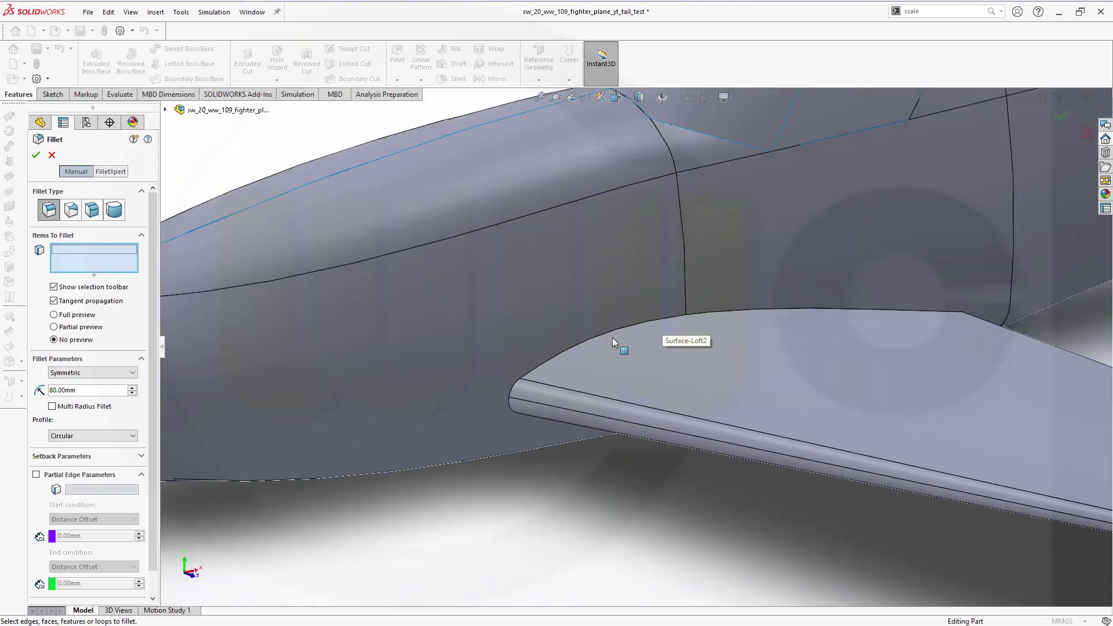
{"action": "left_click", "coordinate": [570, 349]}
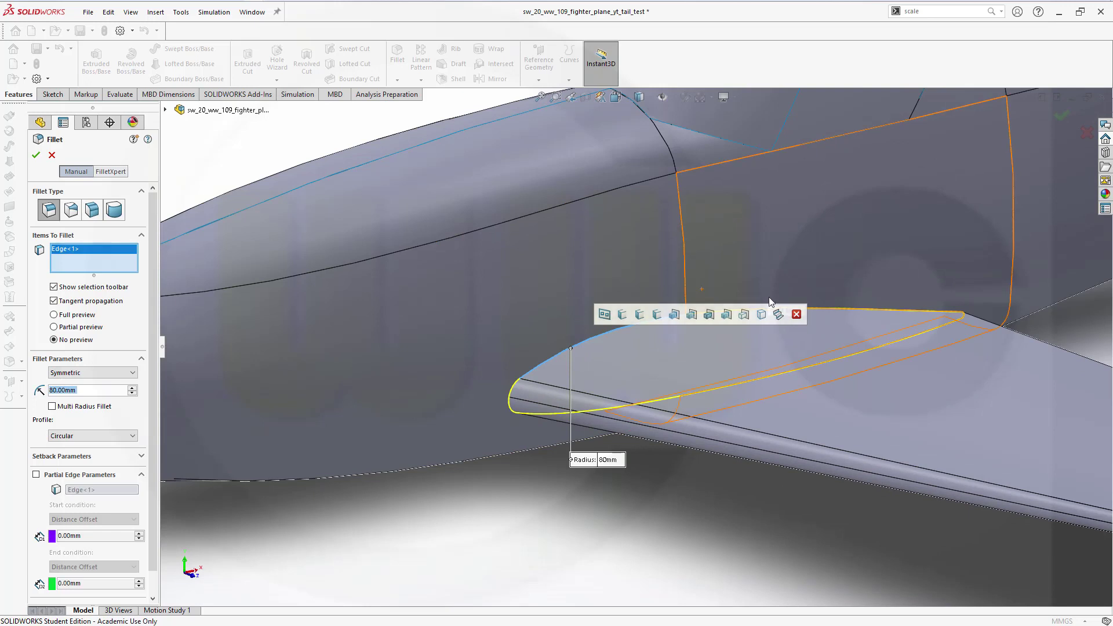
{"action": "left_click", "coordinate": [512, 396]}
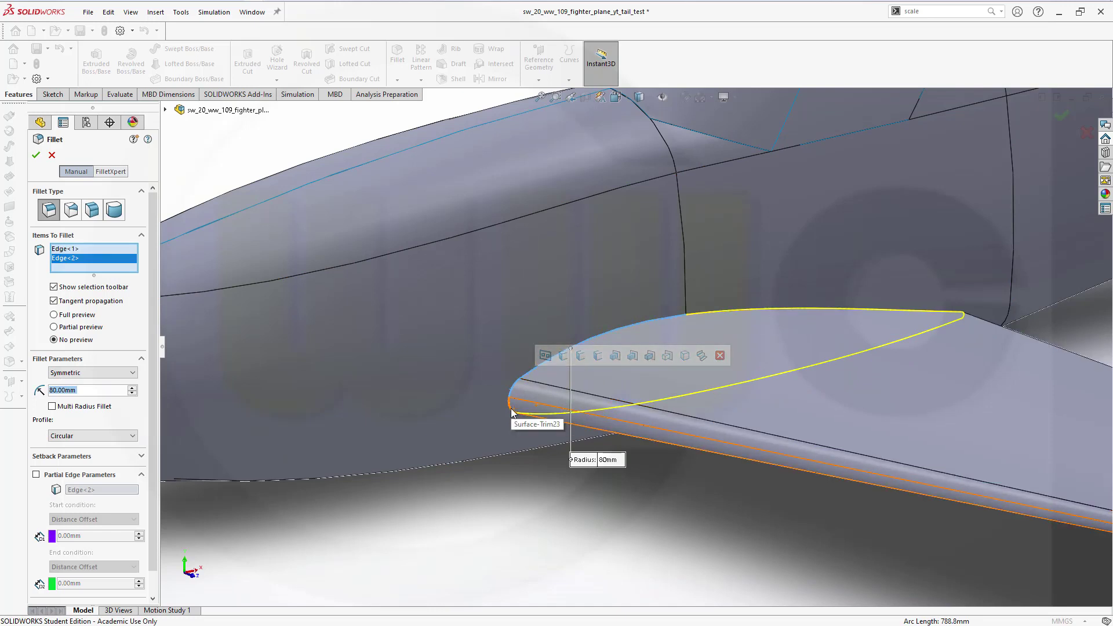
{"action": "left_click", "coordinate": [540, 412]}
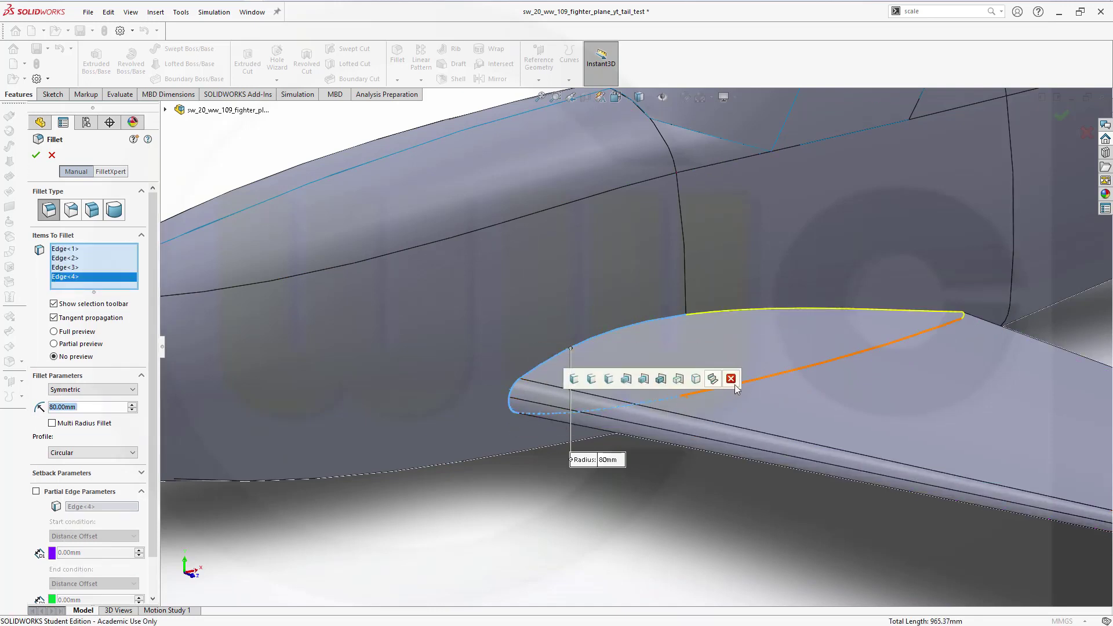
{"action": "left_click", "coordinate": [763, 380]}
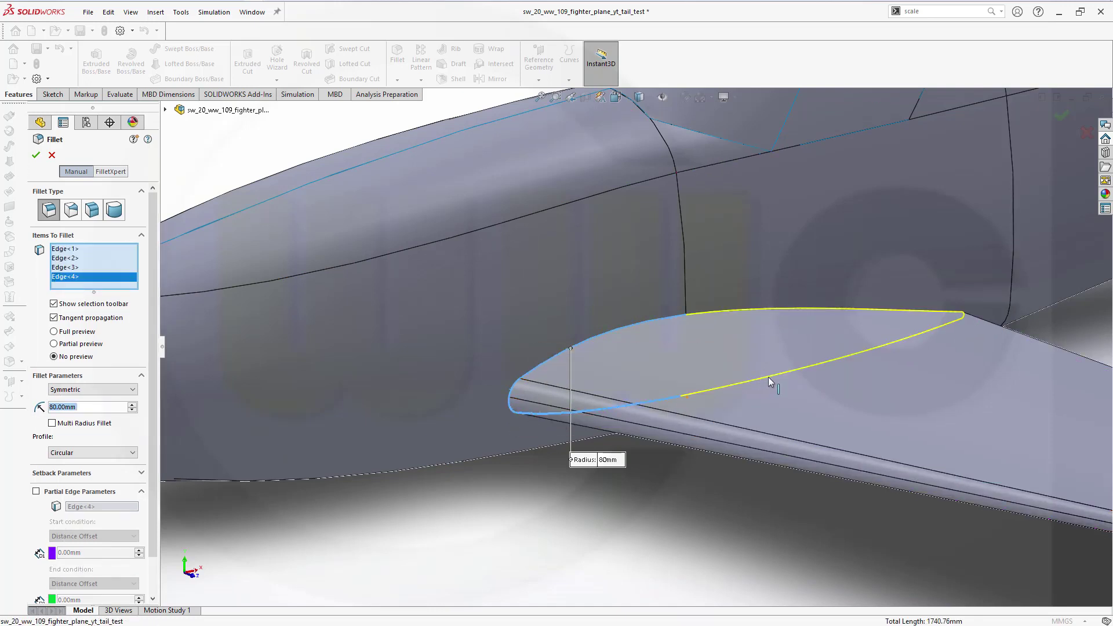
{"action": "left_click", "coordinate": [808, 309]}
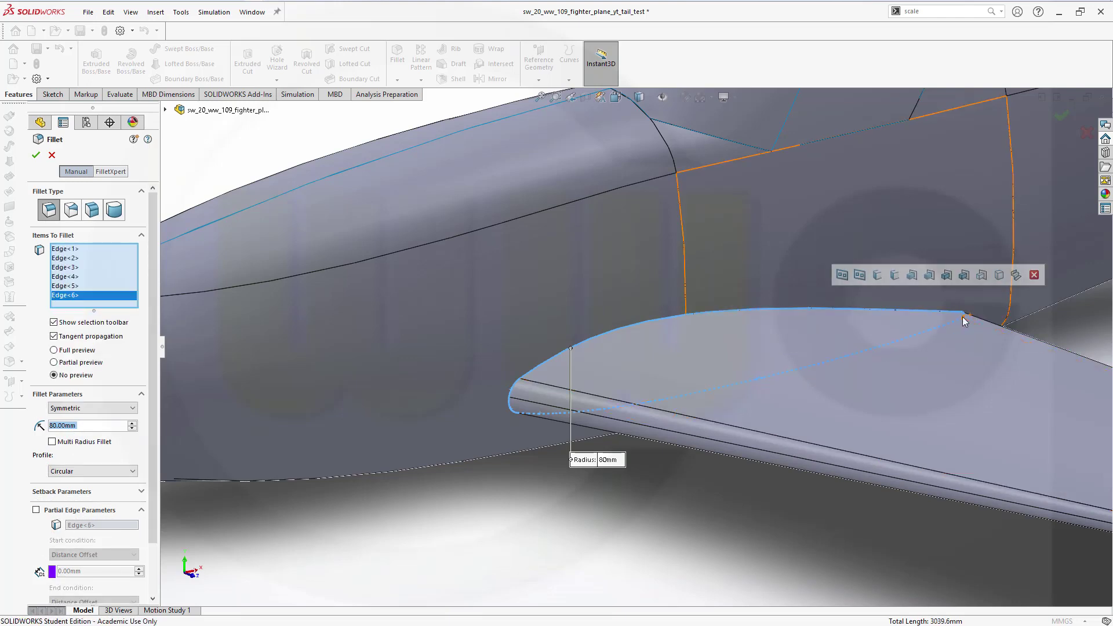
- Remove the stray face, add the root arc edge, and apply the 80 mm fillet
{"action": "scroll", "coordinate": [962, 316], "scroll_direction": "down", "scroll_amount": 5}
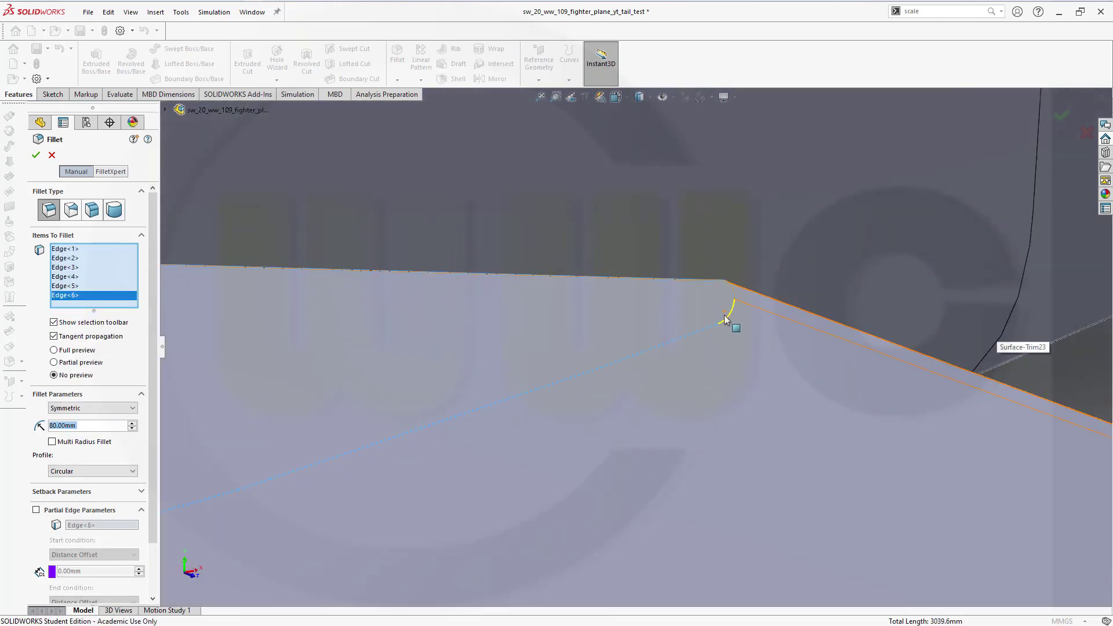
{"action": "left_click", "coordinate": [756, 290]}
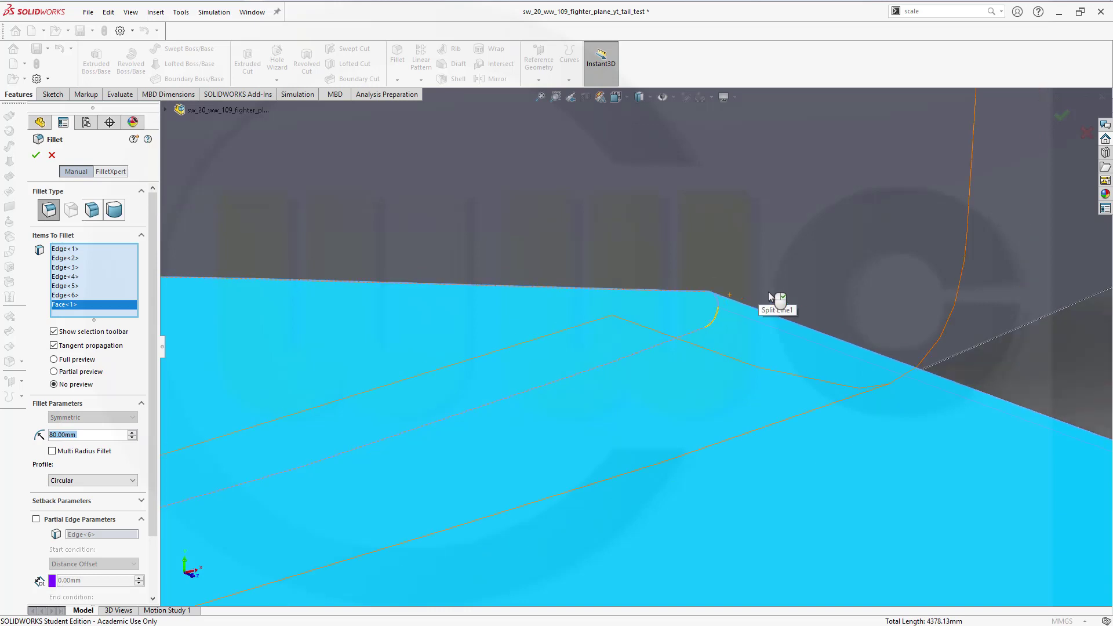
{"action": "right_click", "coordinate": [91, 310]}
{"action": "left_click", "coordinate": [116, 329]}
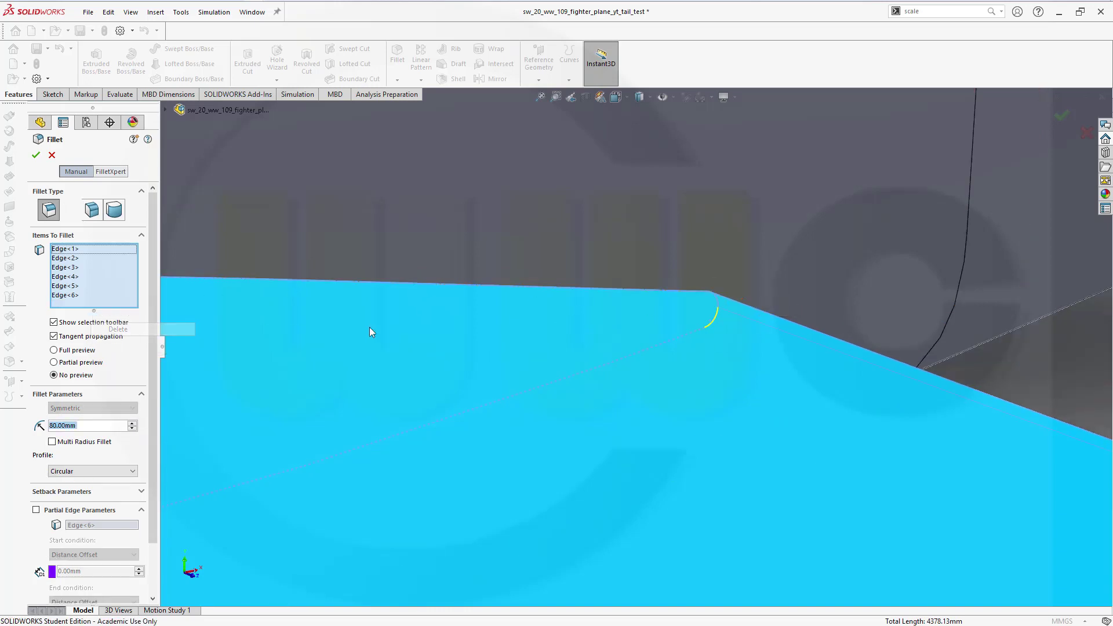
{"action": "left_click", "coordinate": [716, 319]}
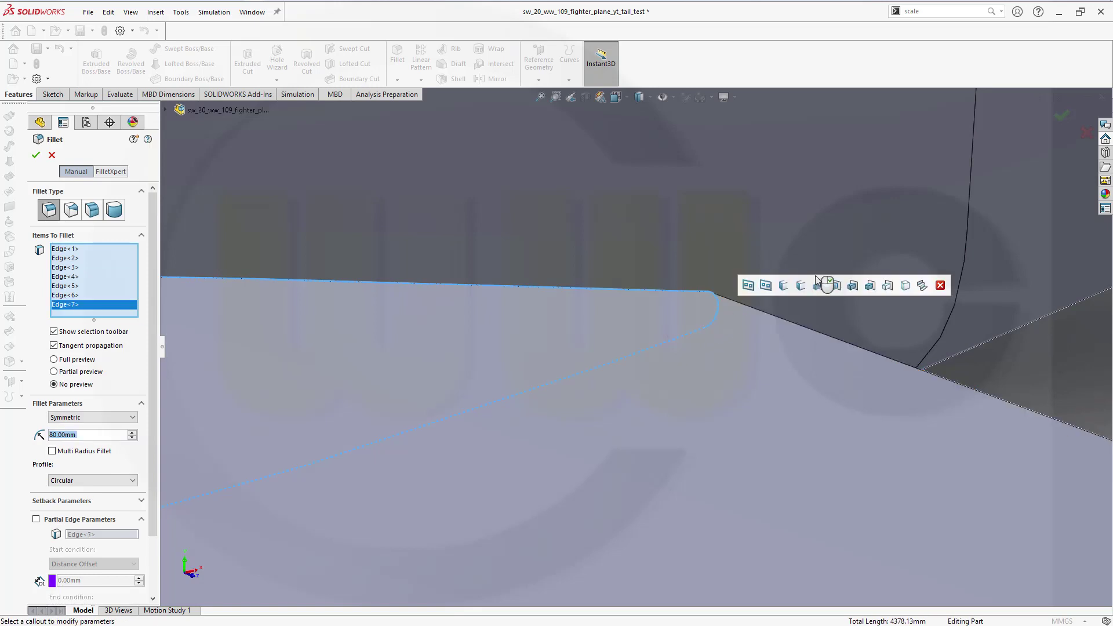
{"action": "middle_click_drag", "start_coordinate": [820, 290], "coordinate": [801, 292]}
{"action": "key", "text": "Return"}
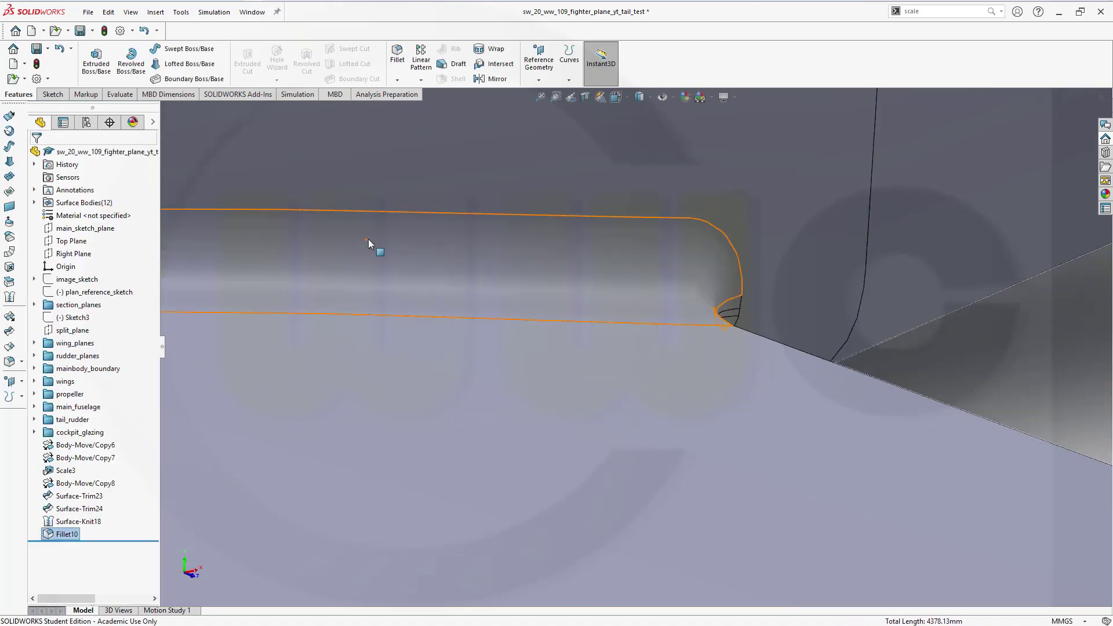
{"action": "middle_click_drag", "start_coordinate": [365, 240], "coordinate": [450, 273]}
{"action": "scroll", "coordinate": [458, 284], "scroll_direction": "up", "scroll_amount": 5}
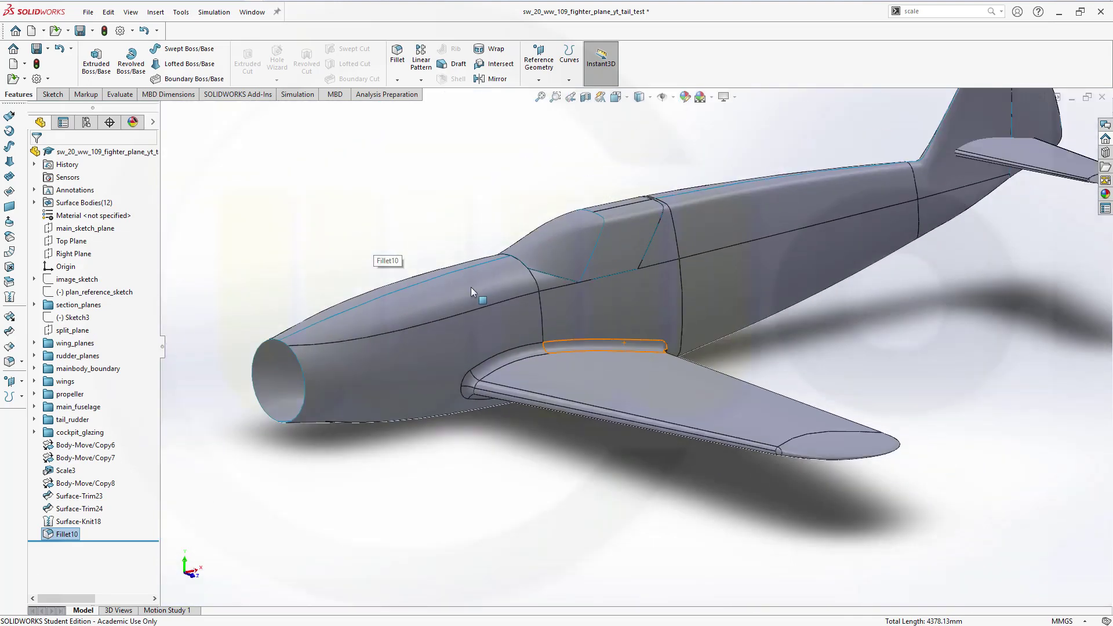
{"action": "scroll", "coordinate": [719, 321], "scroll_direction": "down", "scroll_amount": 3}
{"action": "middle_click_drag", "start_coordinate": [718, 321], "coordinate": [676, 329]}
{"action": "scroll", "coordinate": [676, 328], "scroll_direction": "up", "scroll_amount": 5}
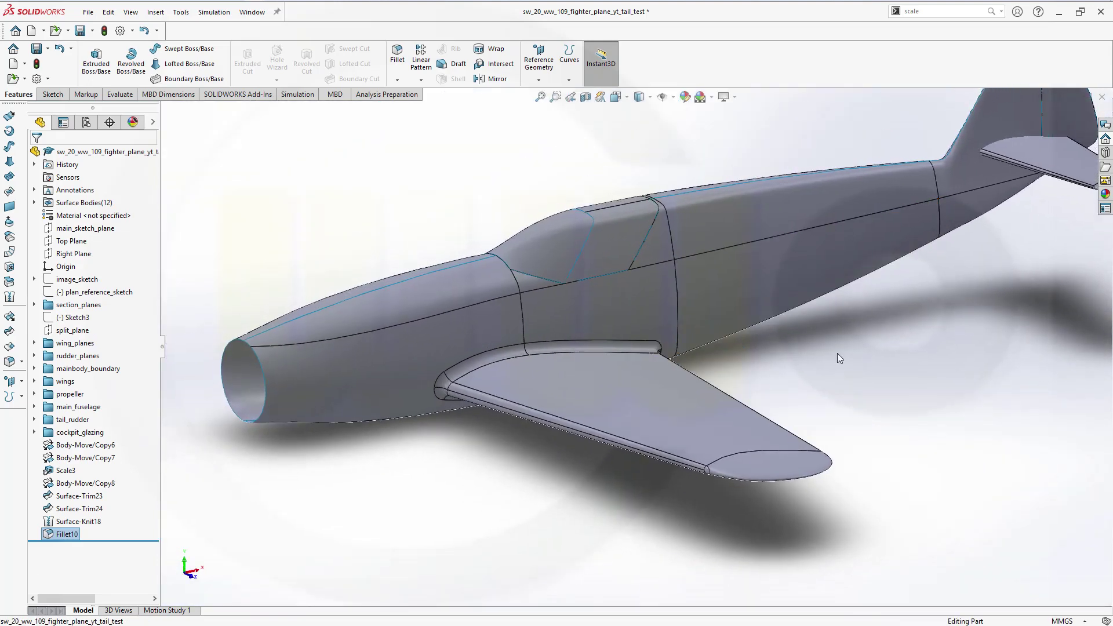
{"action": "middle_click_drag", "start_coordinate": [837, 353], "coordinate": [919, 373]}
{"action": "scroll", "coordinate": [939, 336], "scroll_direction": "down", "scroll_amount": 3}
{"action": "scroll", "coordinate": [939, 336], "scroll_direction": "up", "scroll_amount": 3}
{"action": "middle_click_drag", "start_coordinate": [804, 371], "coordinate": [759, 360]}
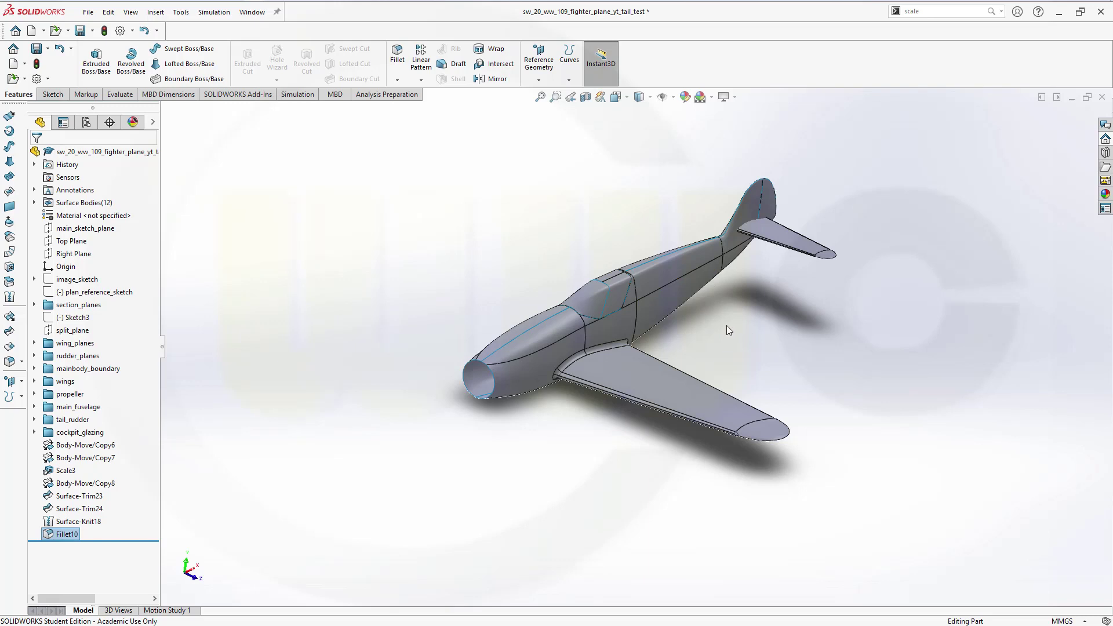
- Delete the Mirror2 surface body with Delete/Keep Body, leaving 11 surface bodies
{"action": "middle_click_drag", "start_coordinate": [557, 492], "coordinate": [521, 428]}
{"action": "scroll", "coordinate": [454, 336], "scroll_direction": "up", "scroll_amount": 2}
{"action": "scroll", "coordinate": [459, 323], "scroll_direction": "down", "scroll_amount": 2}
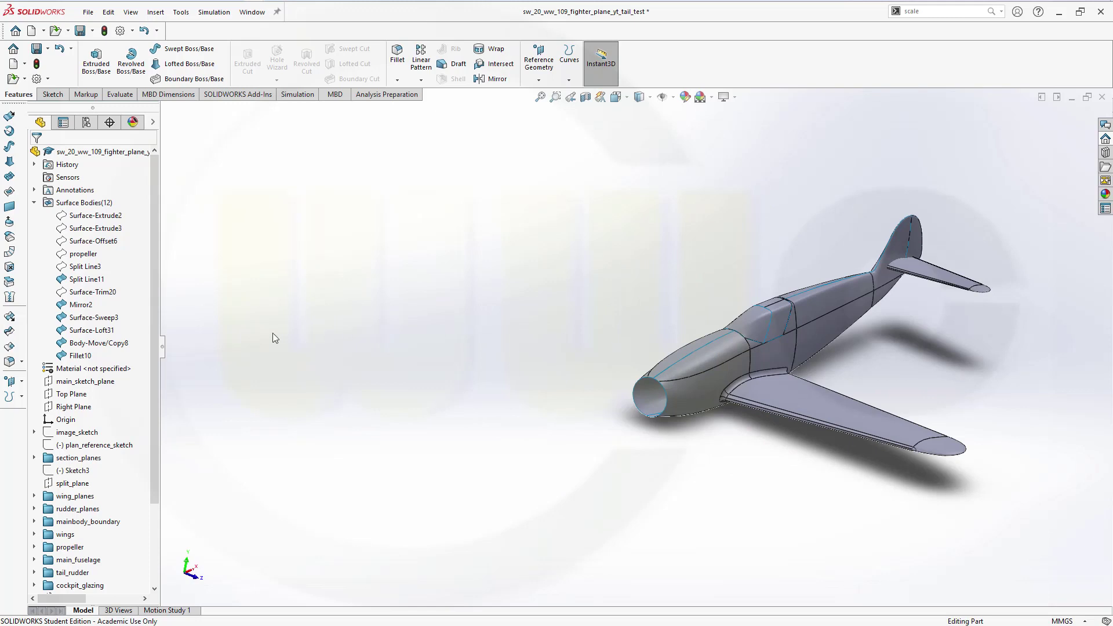
{"action": "right_click", "coordinate": [79, 308]}
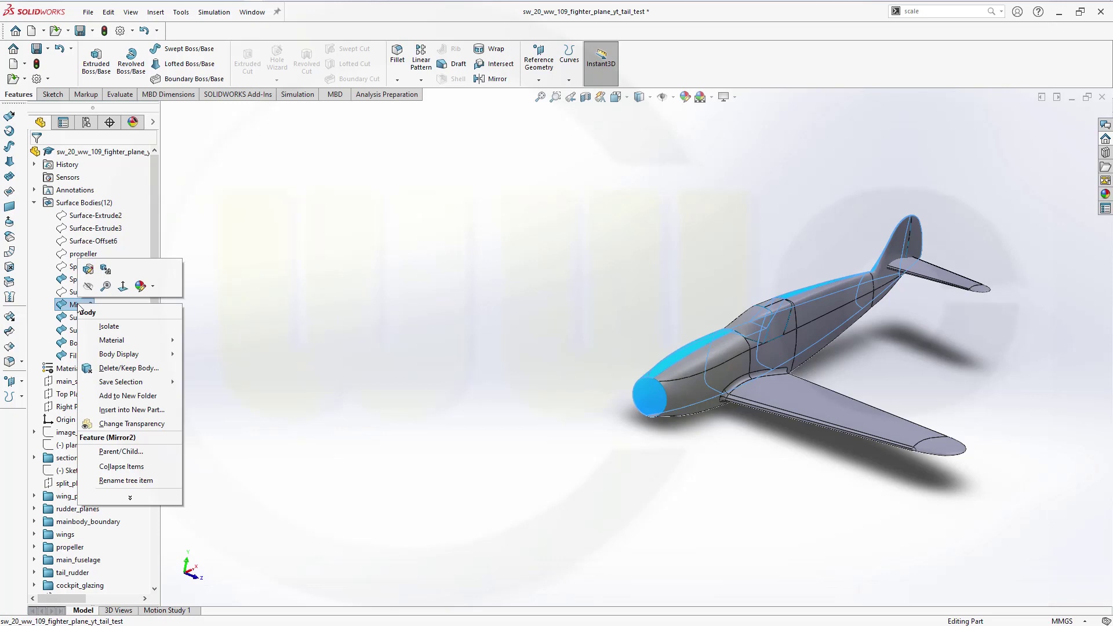
{"action": "left_click", "coordinate": [60, 302]}
{"action": "right_click", "coordinate": [64, 302]}
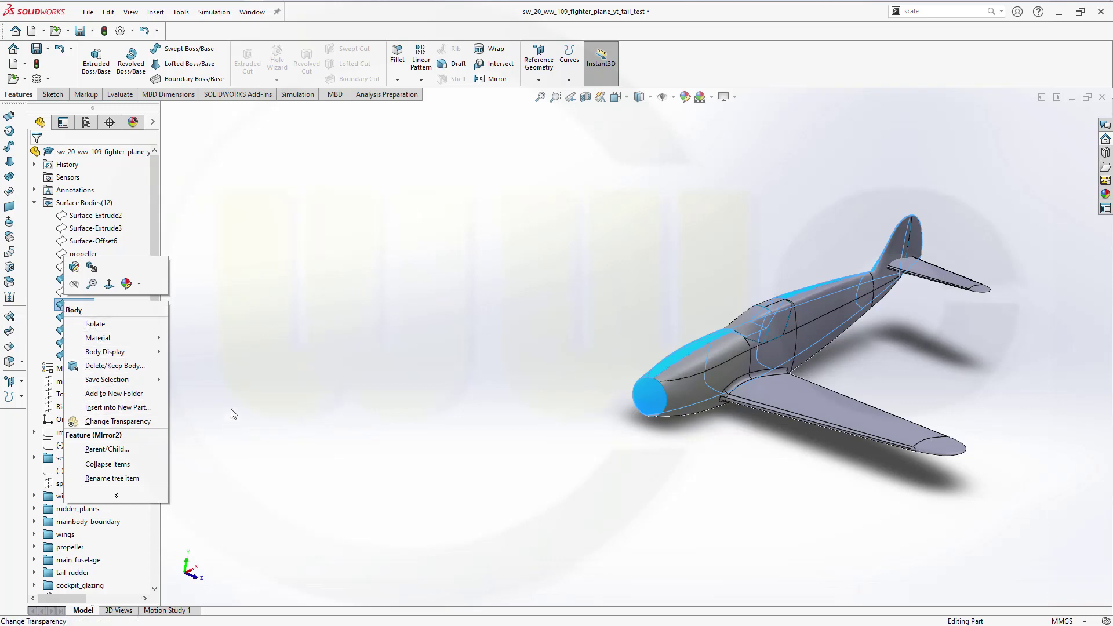
{"action": "key", "text": "Delete"}
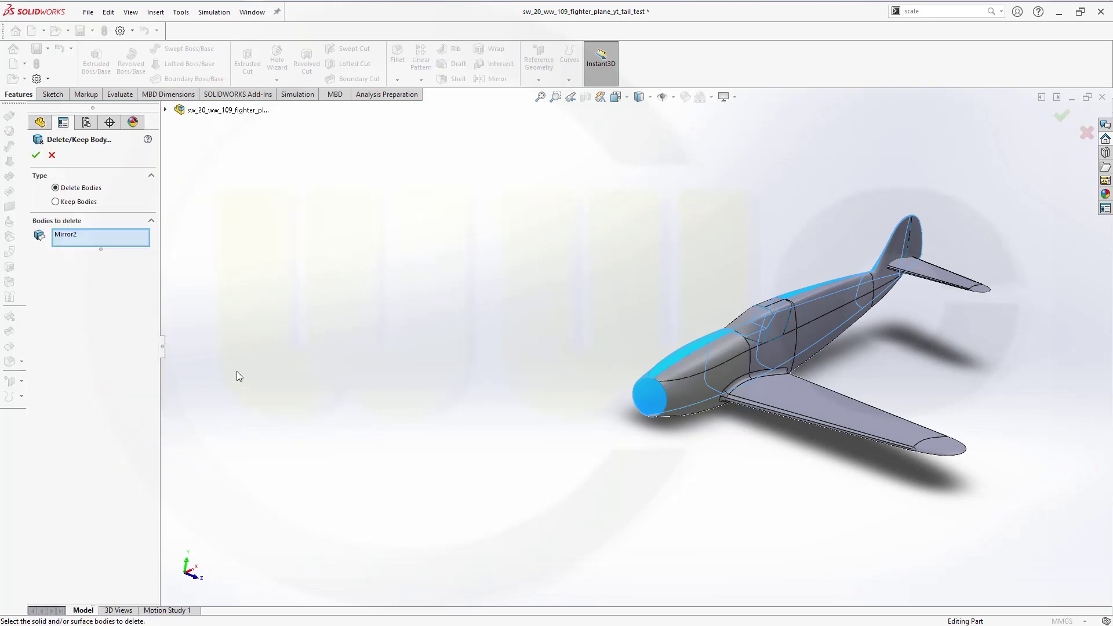
{"action": "left_click", "coordinate": [36, 156]}
- Orbit and zoom the view to inspect the tail area
{"action": "middle_click_drag", "start_coordinate": [846, 332], "coordinate": [887, 325]}
{"action": "scroll", "coordinate": [697, 303], "scroll_direction": "down", "scroll_amount": 3}
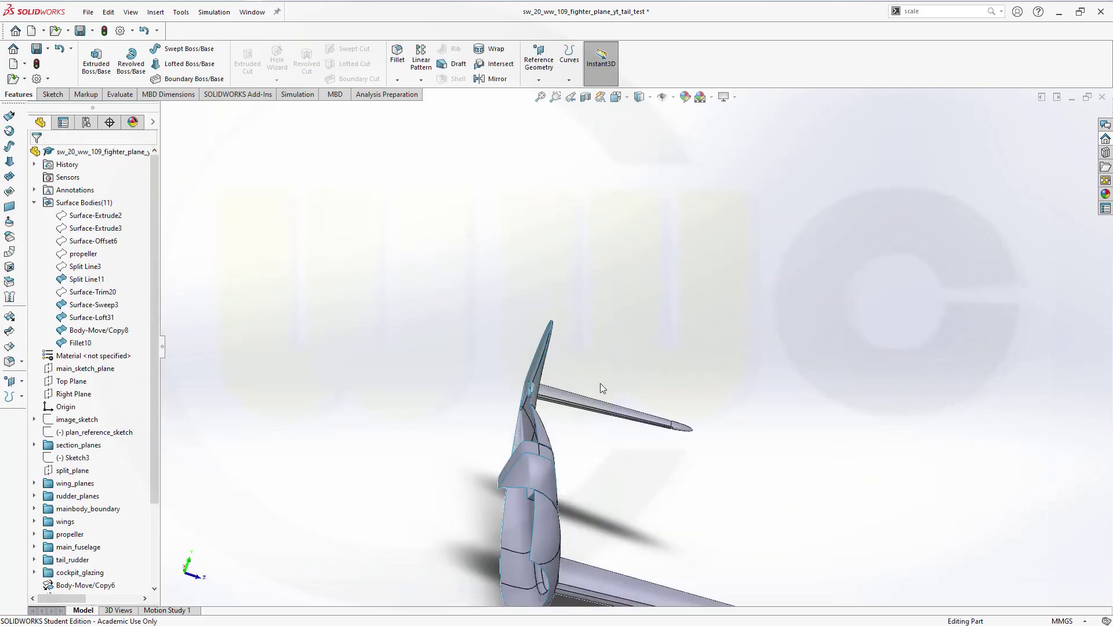
{"action": "middle_click_drag", "start_coordinate": [601, 387], "coordinate": [448, 258]}
{"action": "scroll", "coordinate": [600, 440], "scroll_direction": "down", "scroll_amount": 3}
{"action": "scroll", "coordinate": [702, 313], "scroll_direction": "down", "scroll_amount": 3}
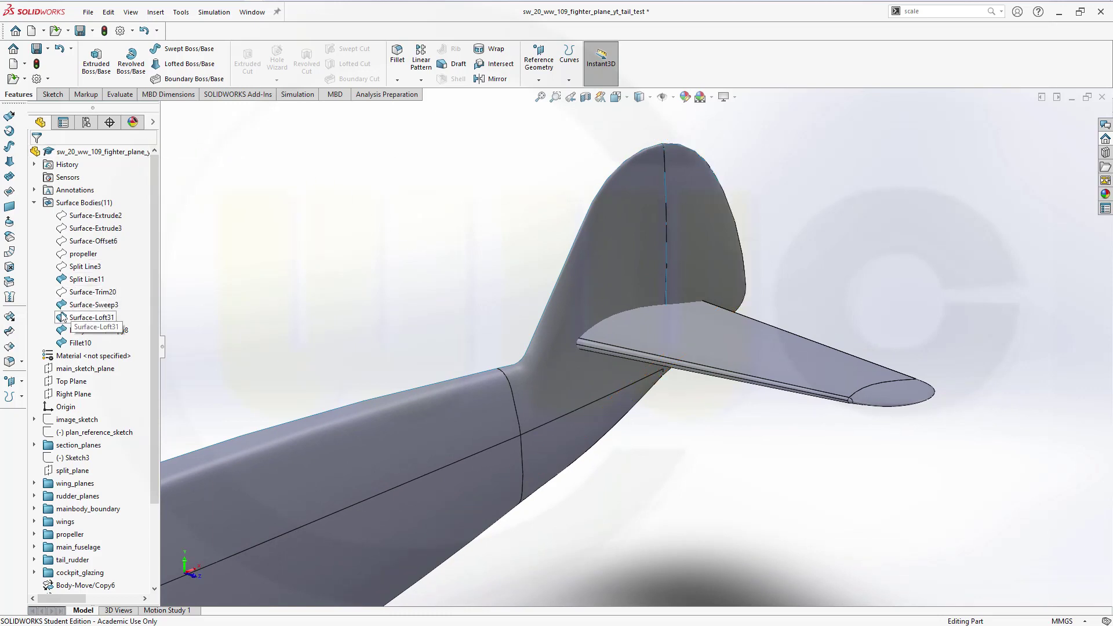
- Trim the horizontal stabilizer with the fuselage Fillet10 surface, keeping the outer piece
{"action": "left_click", "coordinate": [8, 332]}
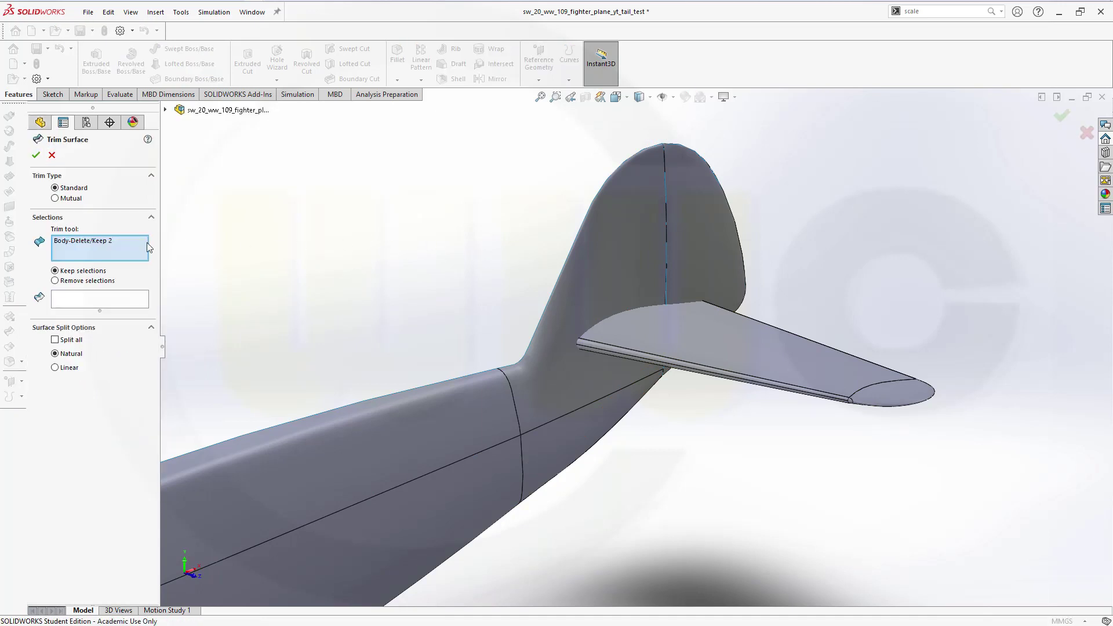
{"action": "left_click", "coordinate": [102, 240]}
{"action": "right_click", "coordinate": [102, 240]}
{"action": "left_click", "coordinate": [149, 262]}
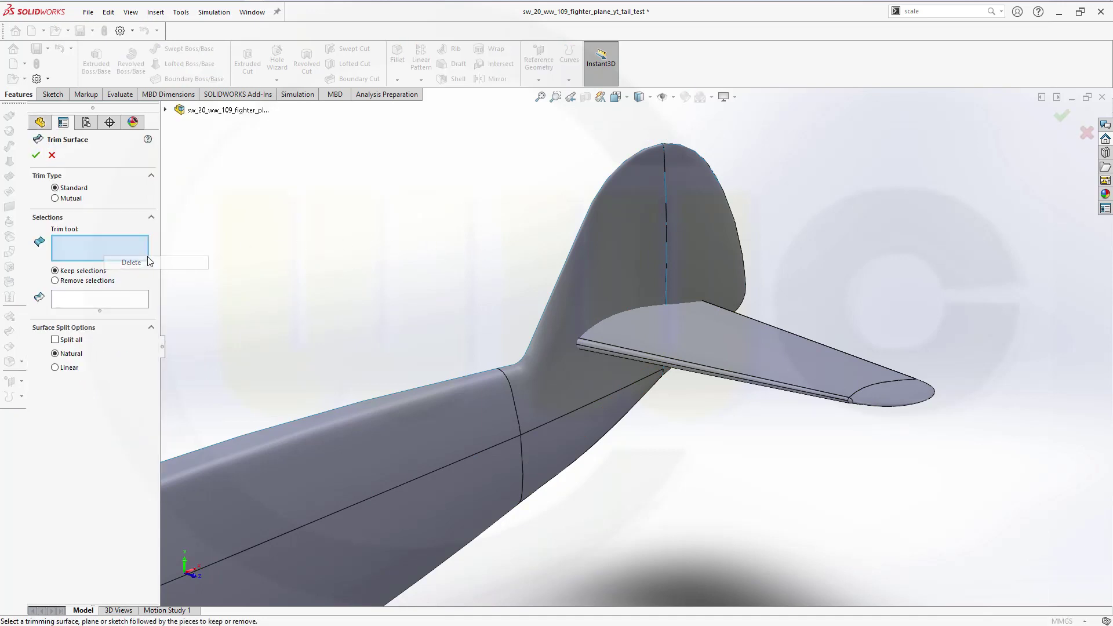
{"action": "left_click", "coordinate": [620, 264]}
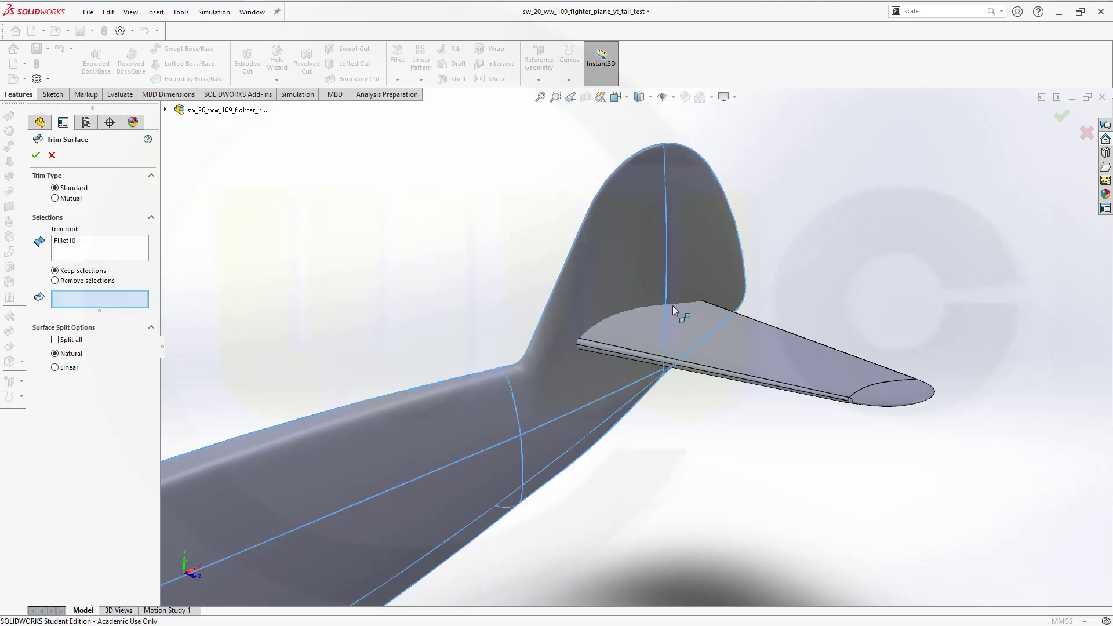
{"action": "left_click", "coordinate": [679, 321]}
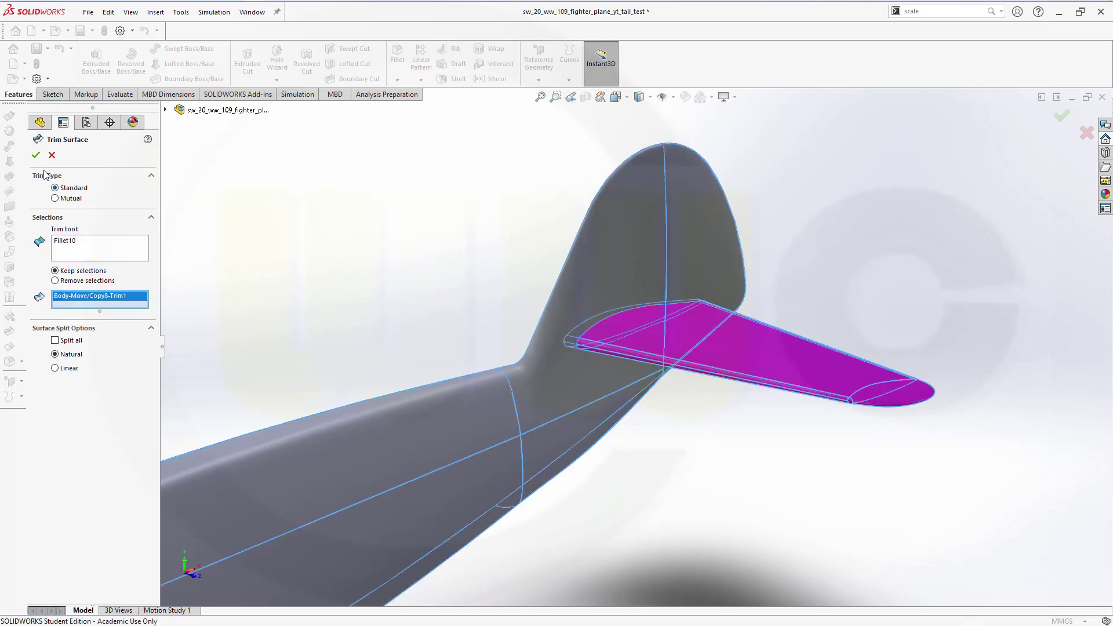
{"action": "left_click", "coordinate": [36, 155]}
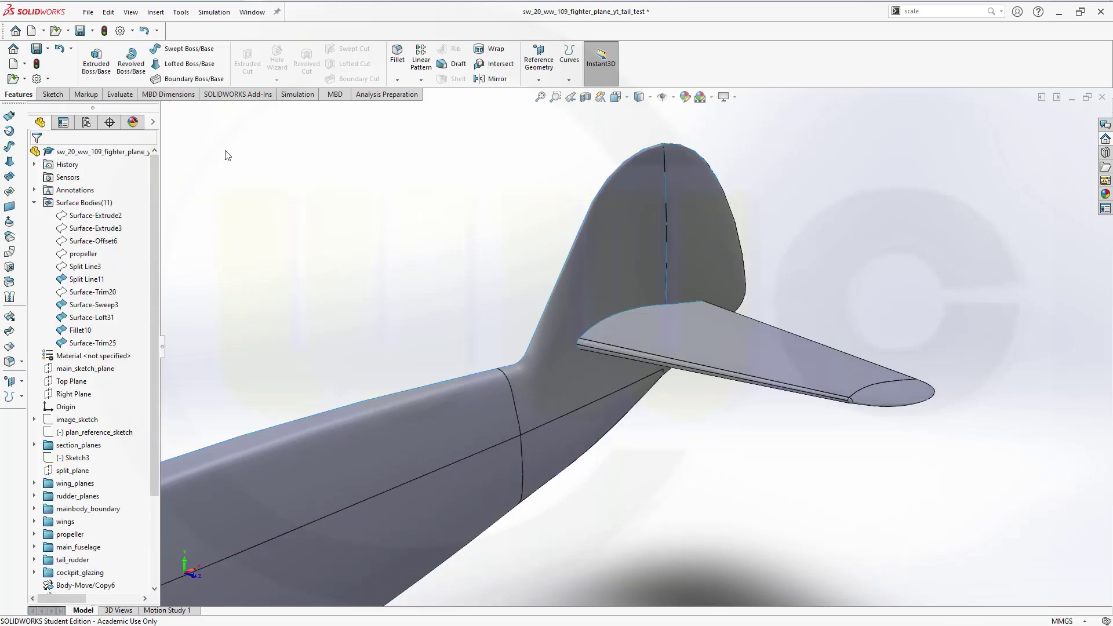
- Trim the fuselage with the trimmed stabilizer, keeping the fuselage piece outside it
{"action": "left_click", "coordinate": [93, 343]}
{"action": "key", "text": "Return"}
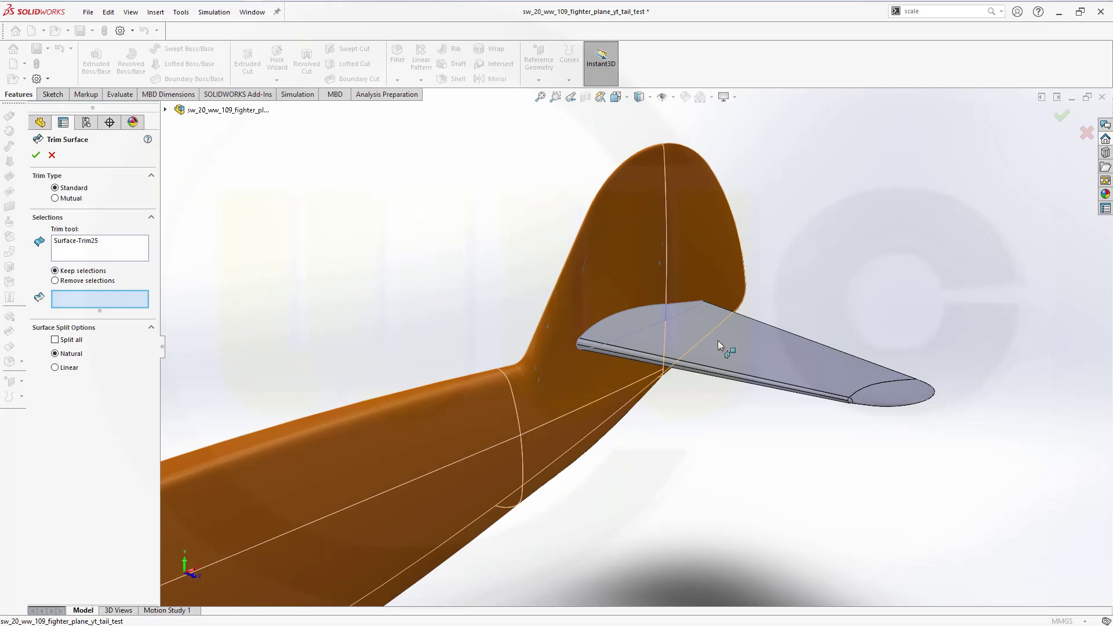
{"action": "left_click", "coordinate": [94, 247]}
{"action": "right_click", "coordinate": [94, 246]}
{"action": "left_click", "coordinate": [111, 263]}
{"action": "left_click", "coordinate": [746, 345]}
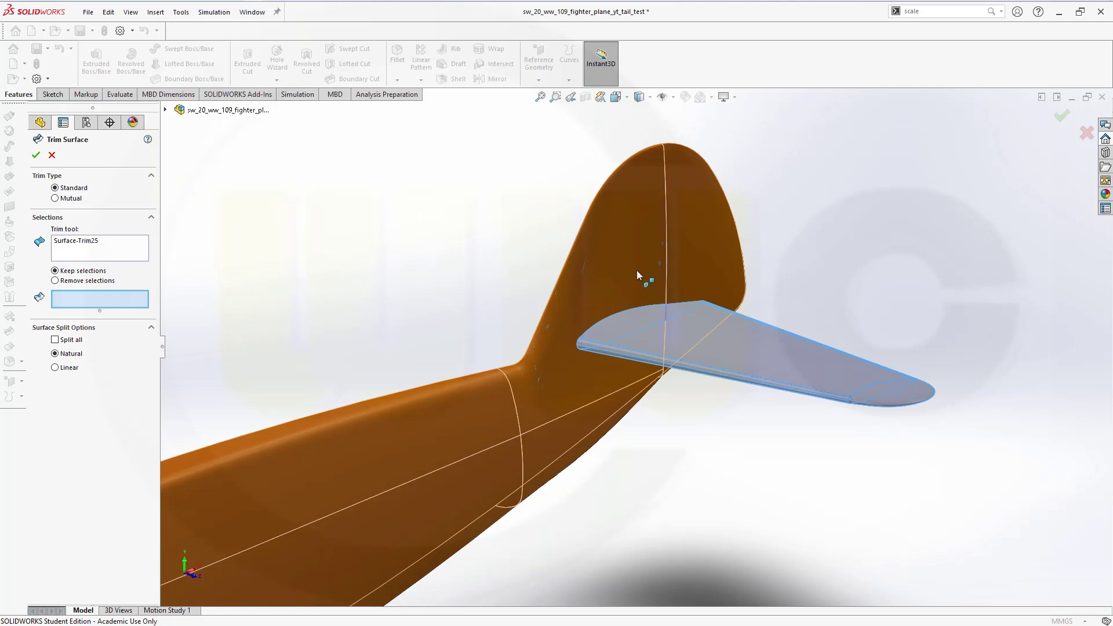
{"action": "left_click", "coordinate": [636, 270]}
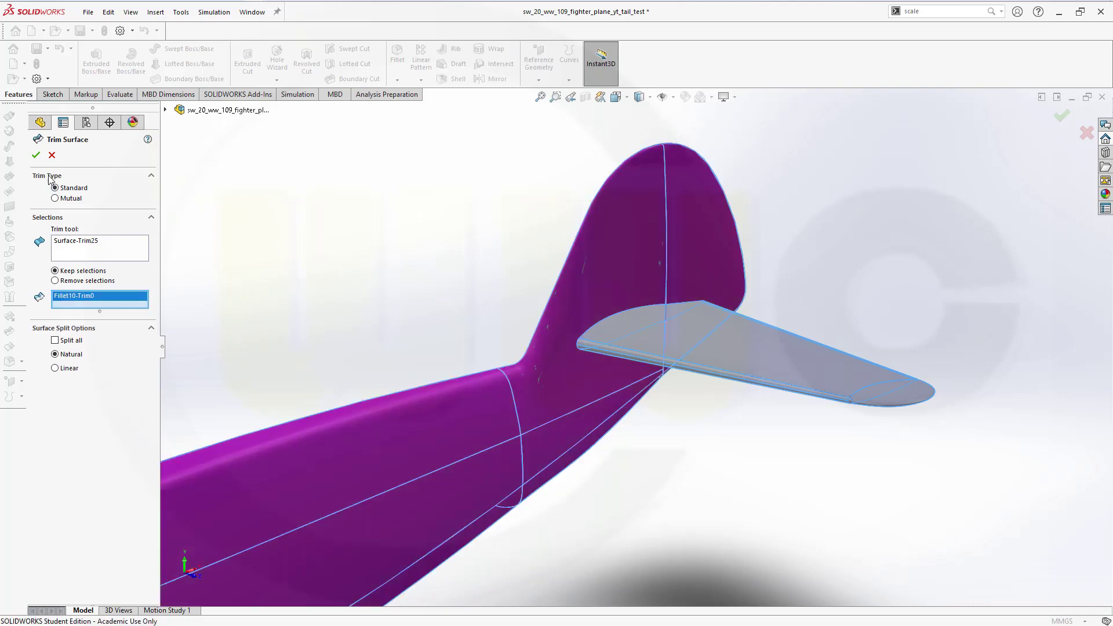
{"action": "left_click", "coordinate": [38, 154]}
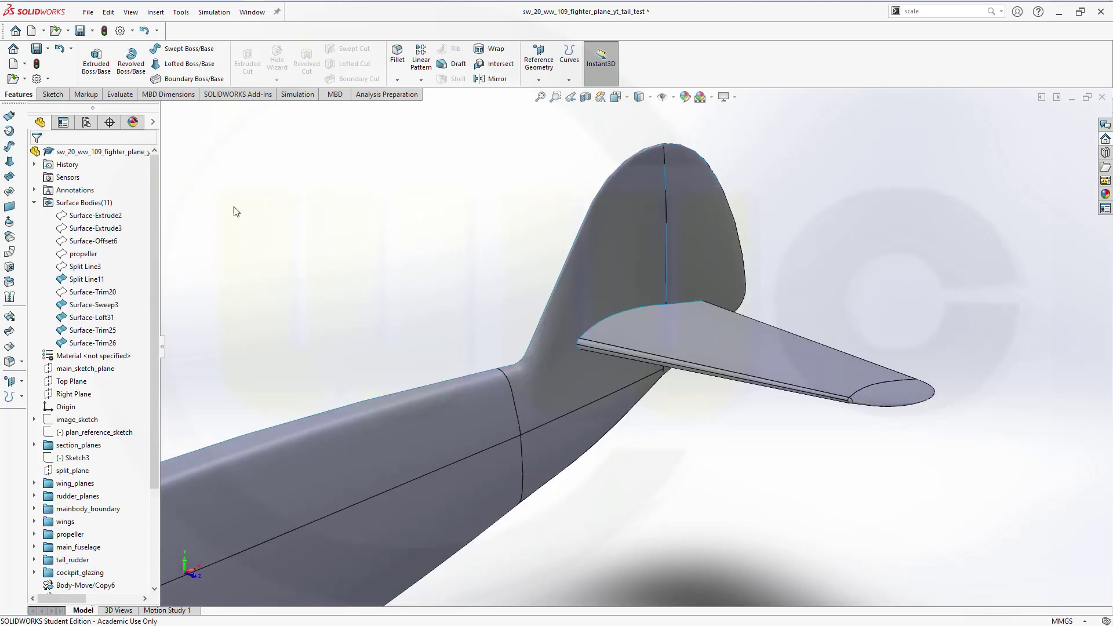
- Knit Surface-Trim26 and Surface-Trim25 into Surface-Knit19
{"action": "left_click", "coordinate": [9, 297]}
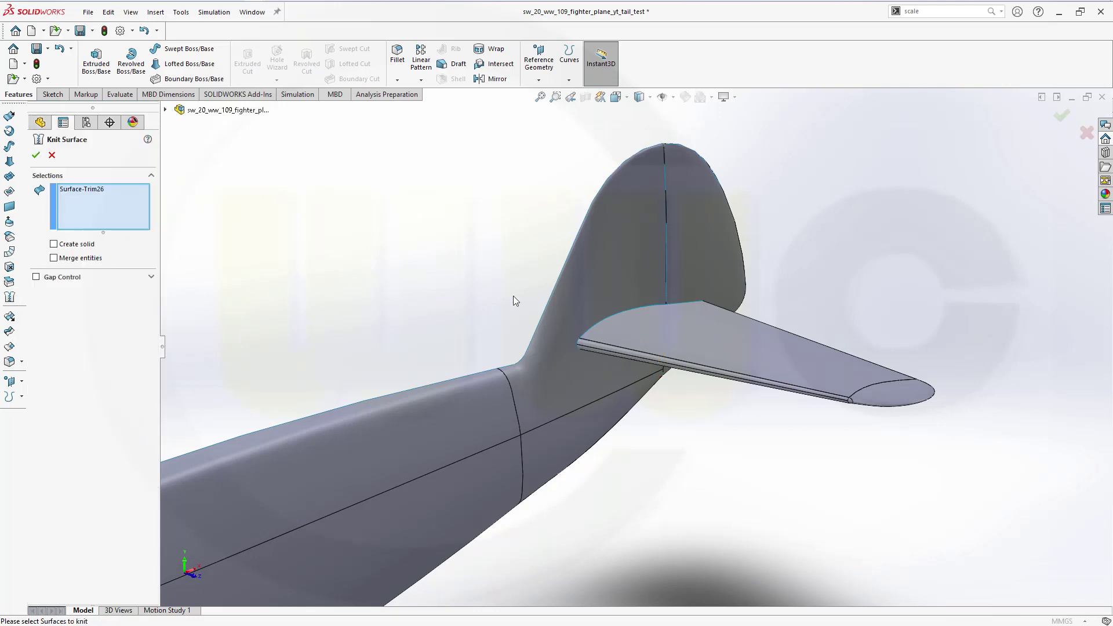
{"action": "left_click", "coordinate": [694, 322]}
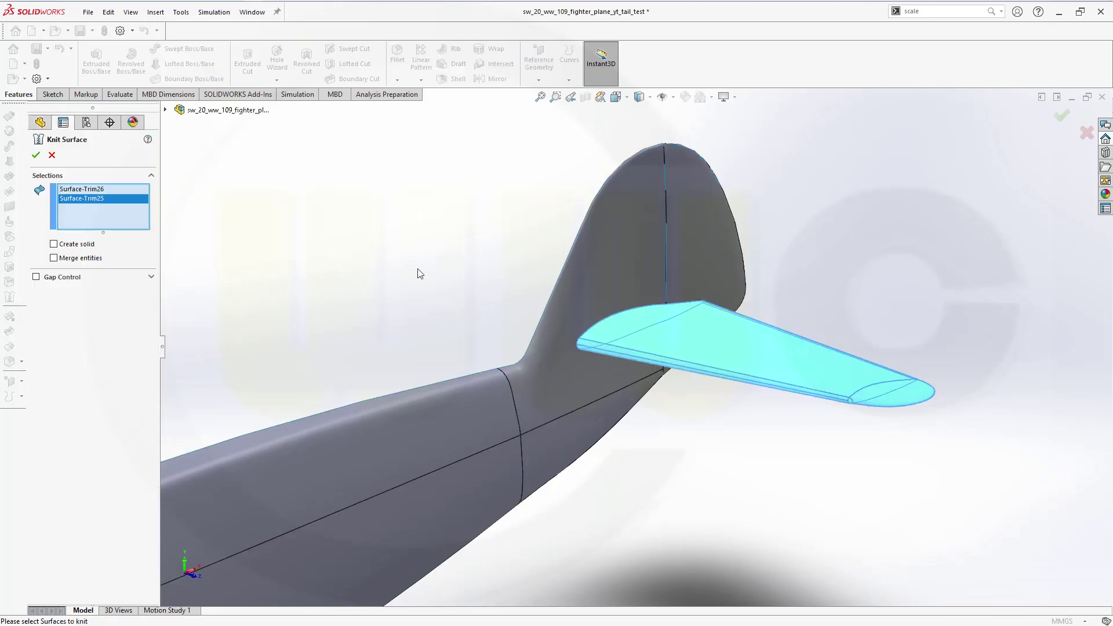
{"action": "left_click", "coordinate": [35, 155]}
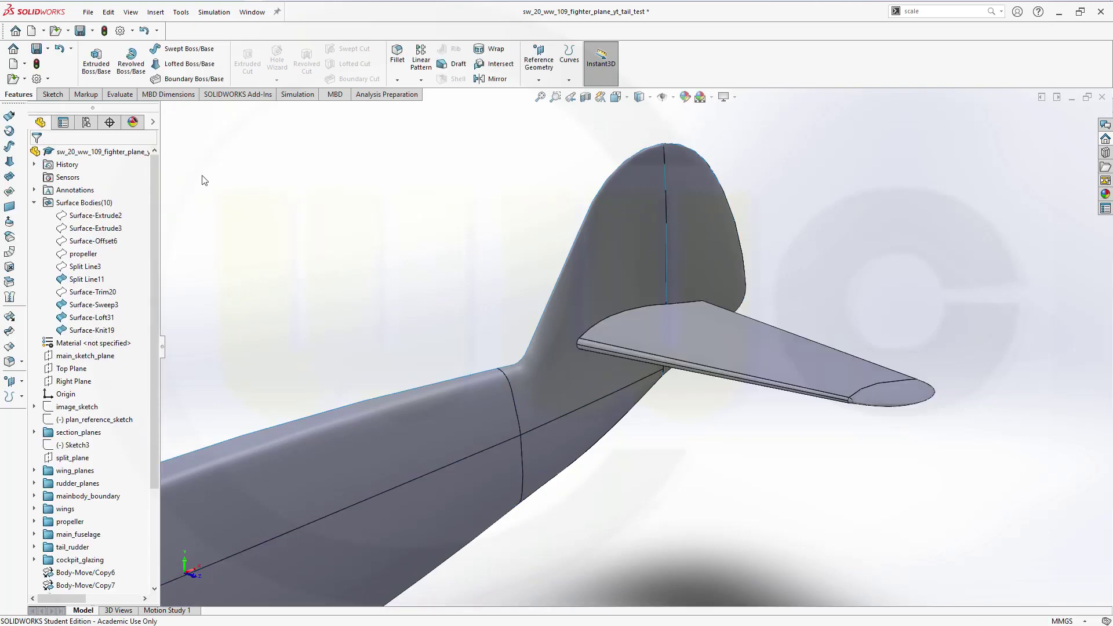
- Start a 30 mm fillet on the first fin-stabilizer junction edges
{"action": "left_click", "coordinate": [10, 362]}
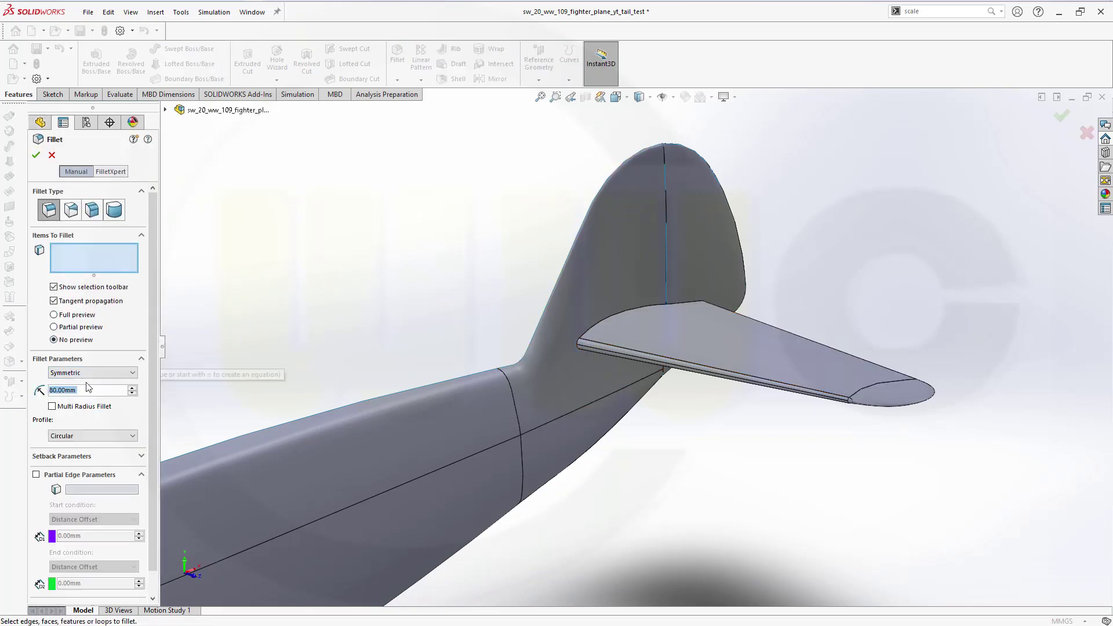
{"action": "type", "text": "30"}
{"action": "key", "text": "Return"}
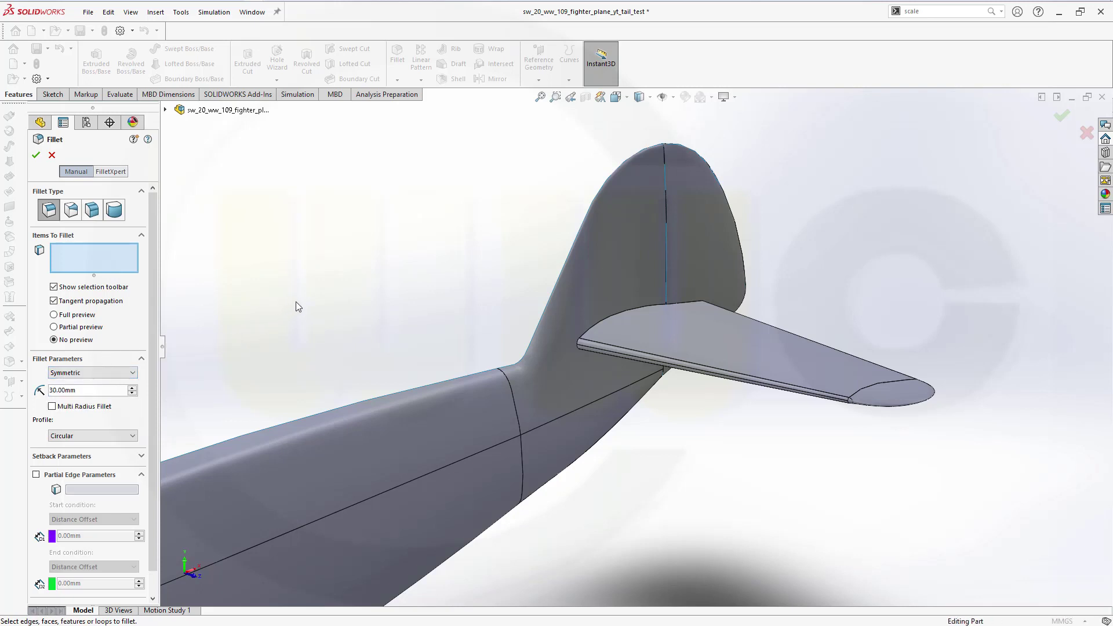
{"action": "left_click", "coordinate": [592, 324]}
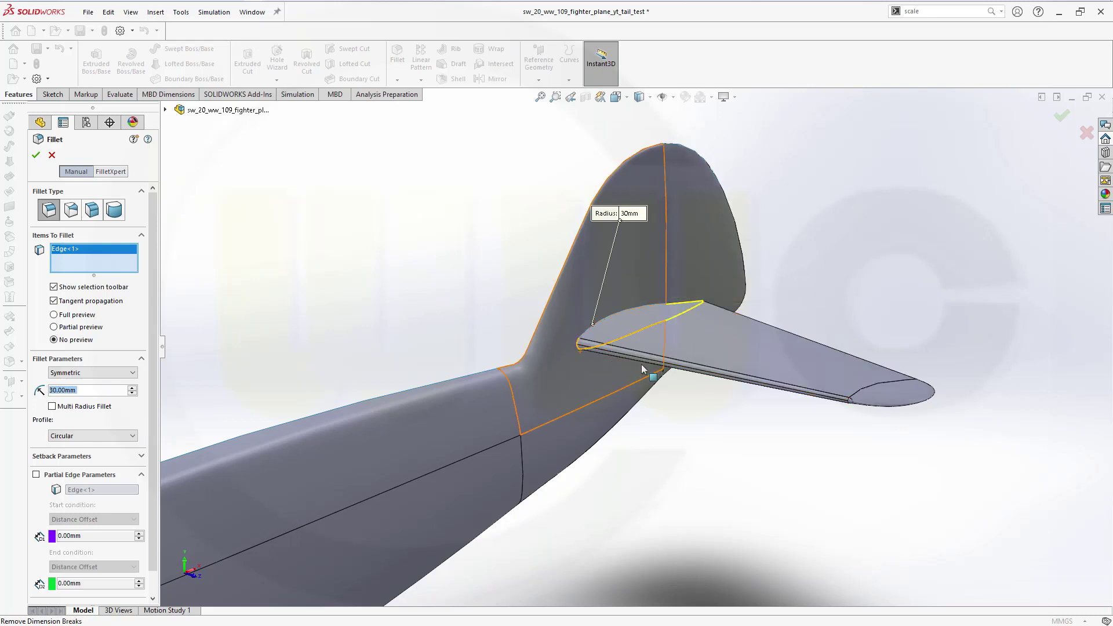
{"action": "scroll", "coordinate": [671, 339], "scroll_direction": "up", "scroll_amount": 3}
{"action": "scroll", "coordinate": [650, 336], "scroll_direction": "down", "scroll_amount": 3}
{"action": "scroll", "coordinate": [650, 337], "scroll_direction": "down", "scroll_amount": 3}
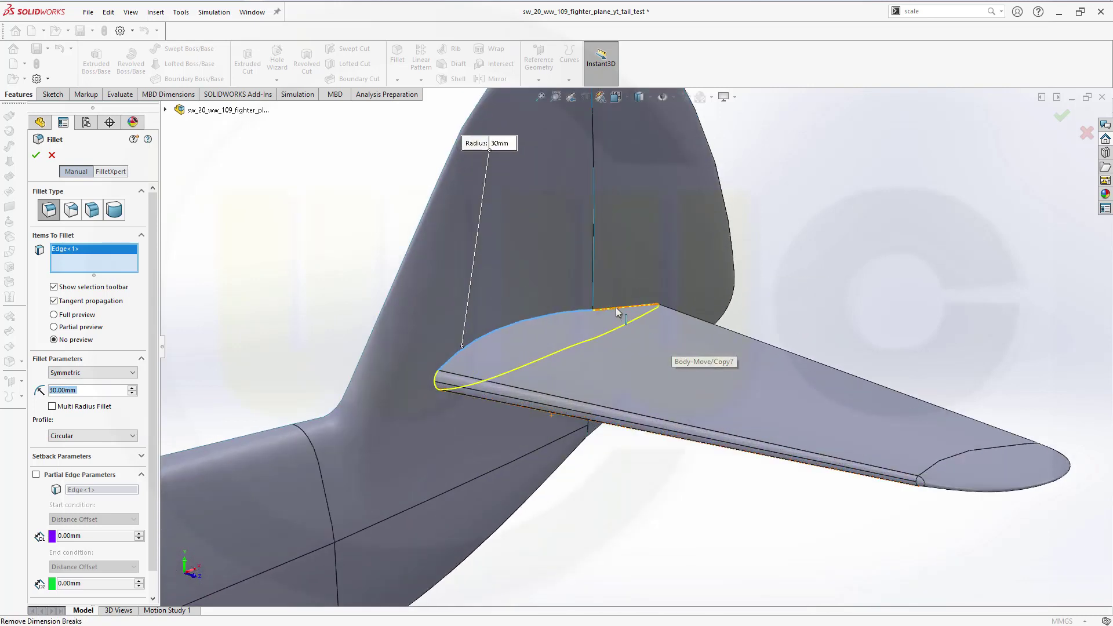
{"action": "left_click", "coordinate": [615, 307]}
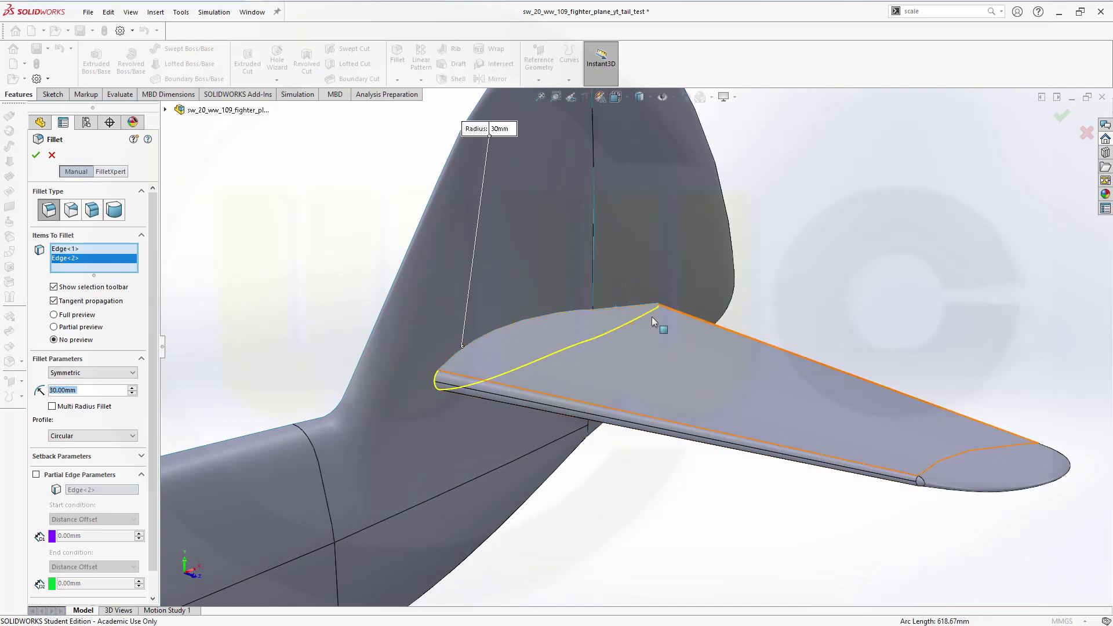
- Add the remaining stabilizer and tip edges to the 30 mm fillet and apply it
{"action": "scroll", "coordinate": [653, 315], "scroll_direction": "down", "scroll_amount": 5}
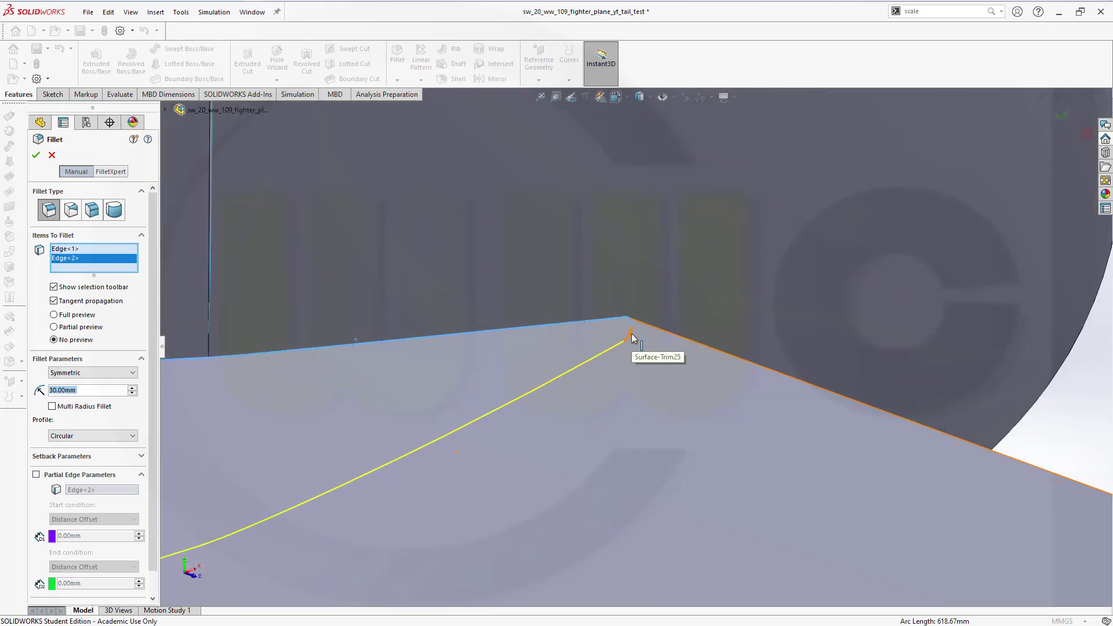
{"action": "left_click", "coordinate": [609, 348]}
{"action": "scroll", "coordinate": [490, 462], "scroll_direction": "up", "scroll_amount": 8}
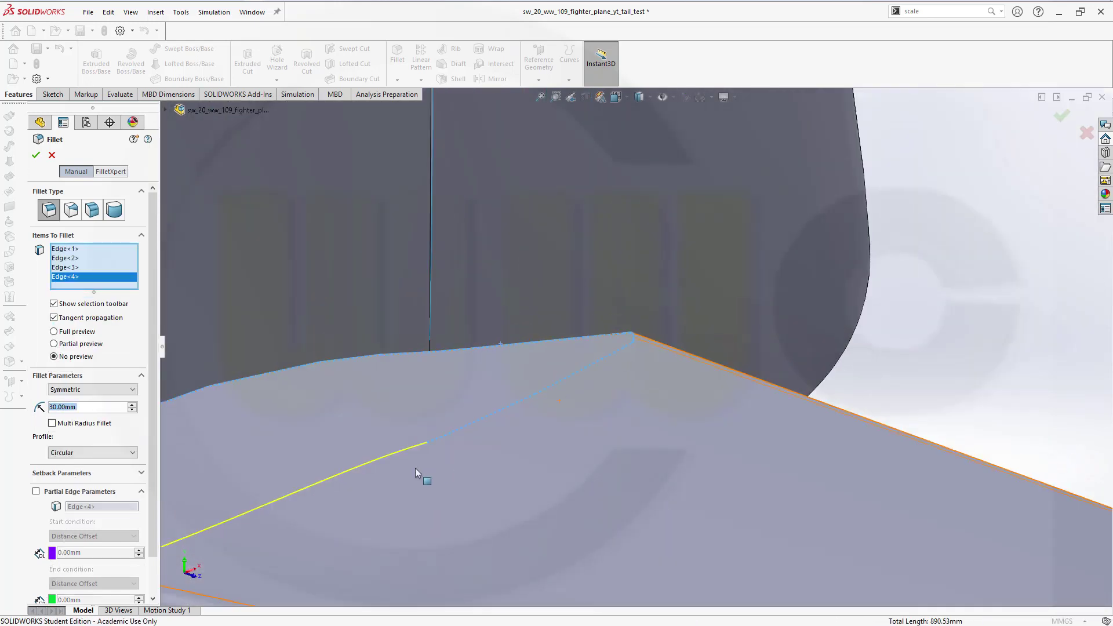
{"action": "left_click", "coordinate": [423, 438]}
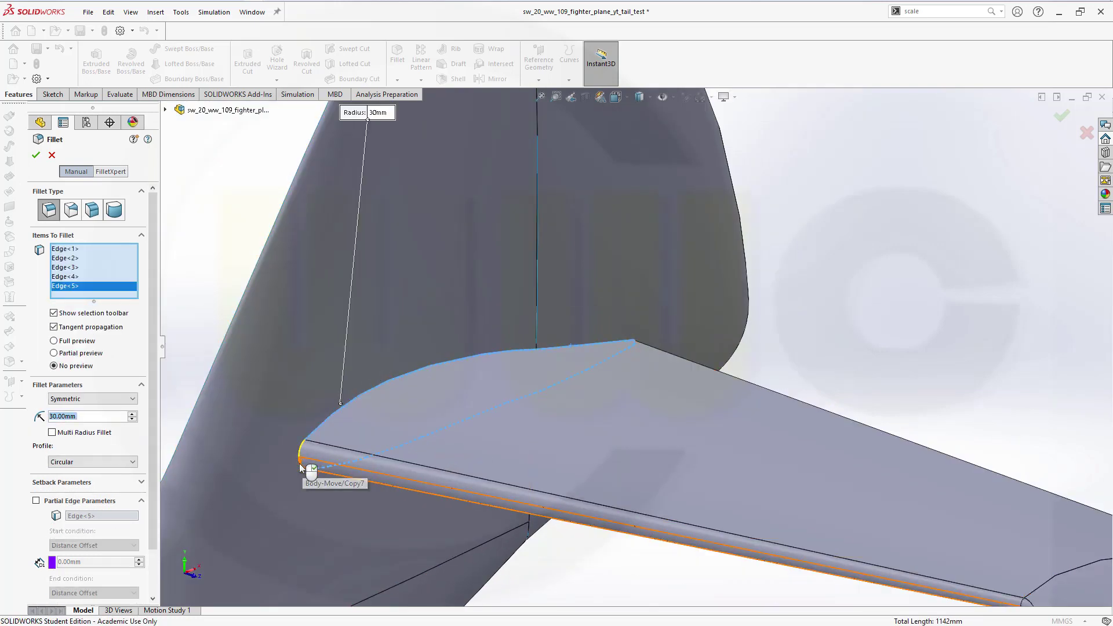
{"action": "left_click", "coordinate": [299, 451]}
{"action": "left_click", "coordinate": [300, 449]}
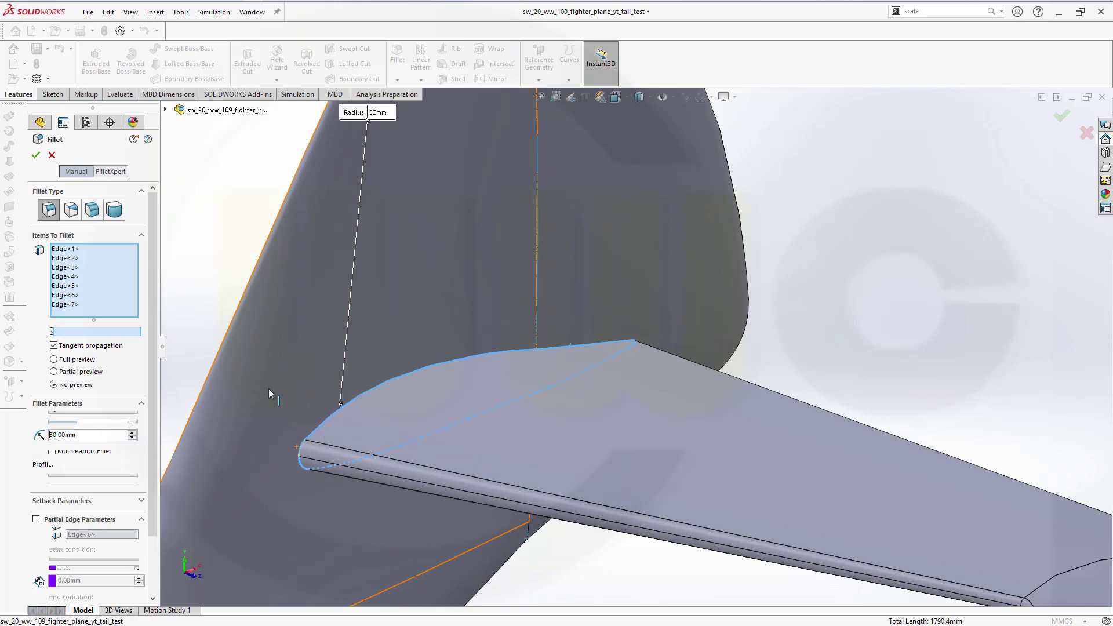
{"action": "left_click", "coordinate": [36, 154]}
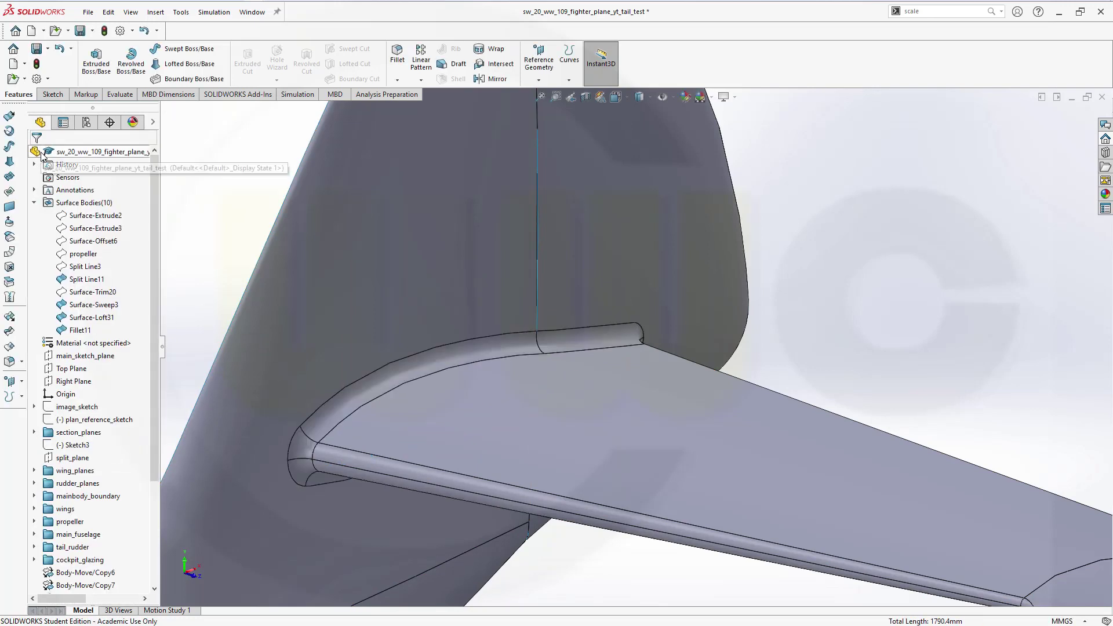
- Mirror the Fillet11 body across main_sketch_plane to create the other half of the plane
{"action": "scroll", "coordinate": [474, 344], "scroll_direction": "up", "scroll_amount": 3}
{"action": "scroll", "coordinate": [474, 344], "scroll_direction": "up", "scroll_amount": 5}
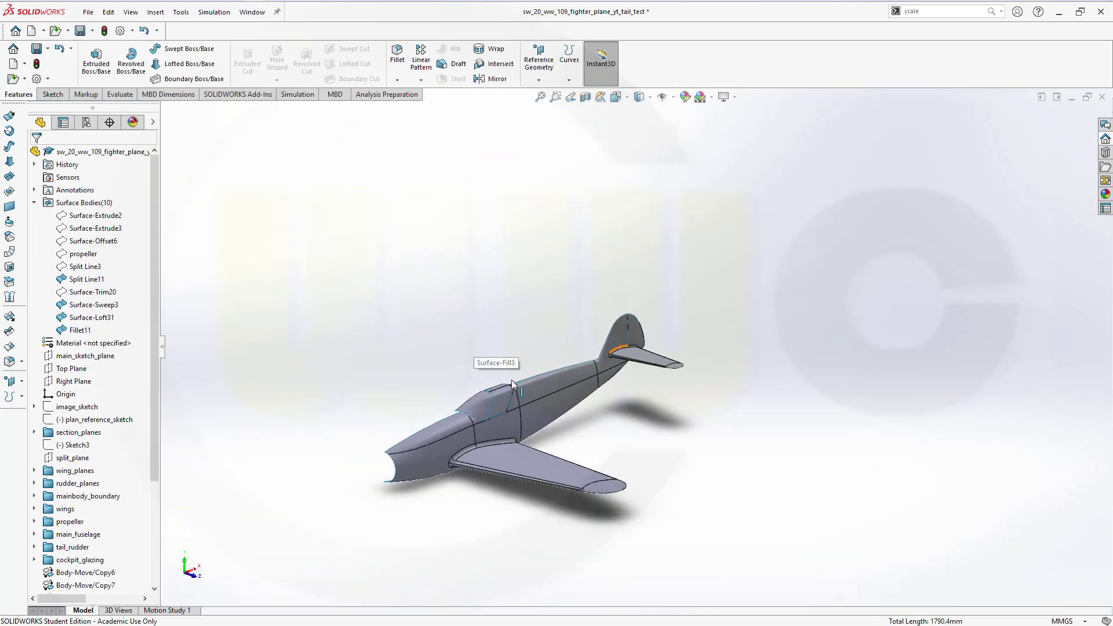
{"action": "middle_click_drag", "start_coordinate": [474, 343], "coordinate": [588, 434]}
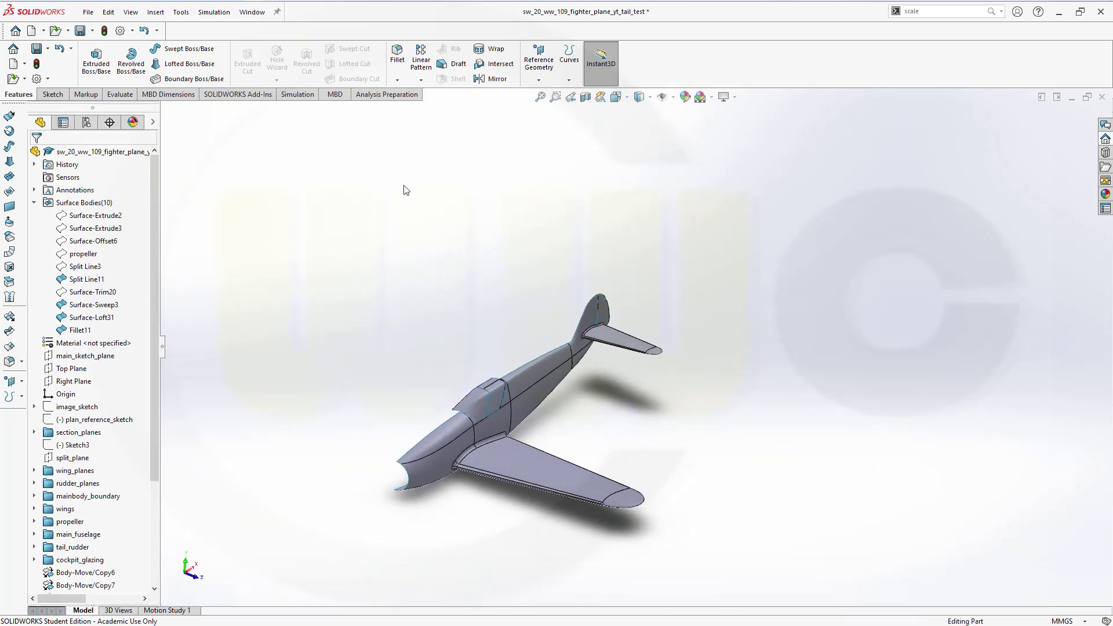
{"action": "left_click", "coordinate": [494, 79]}
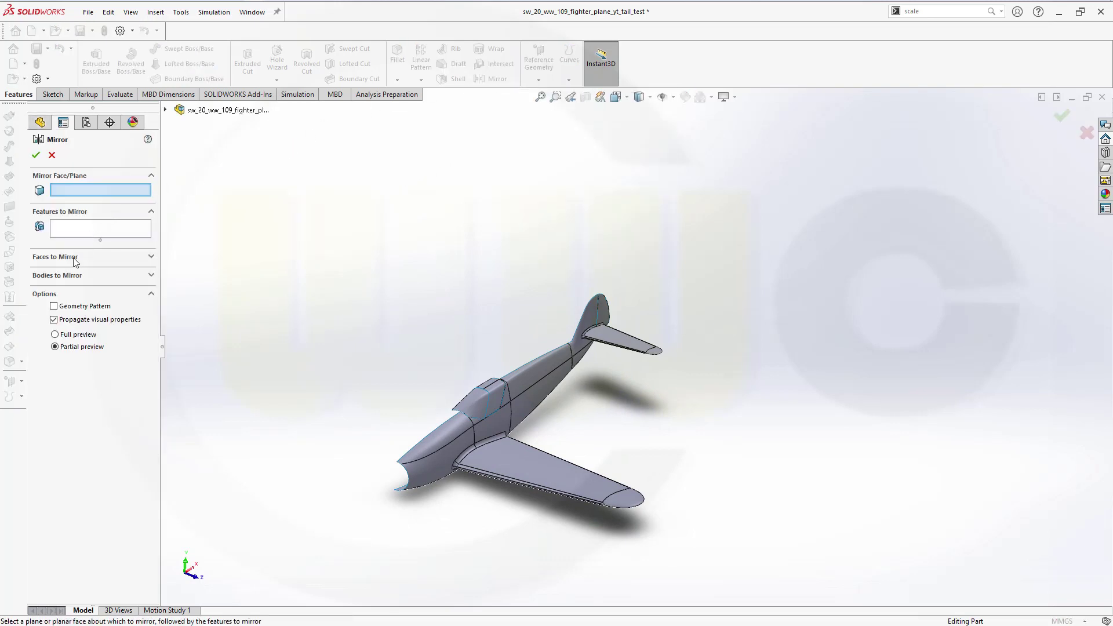
{"action": "left_click", "coordinate": [56, 275]}
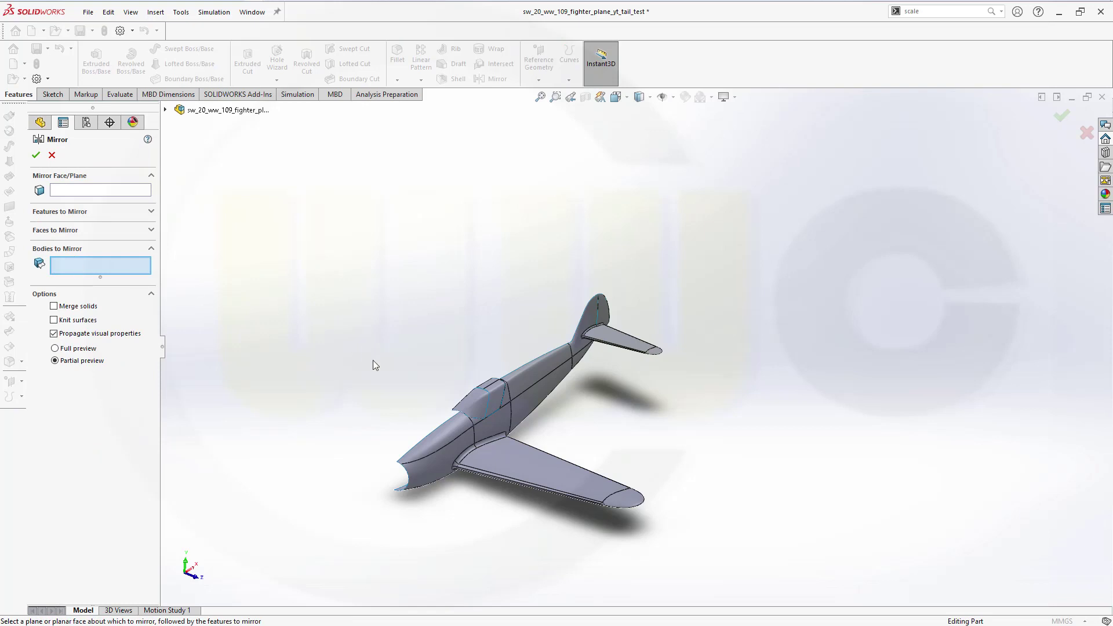
{"action": "left_click", "coordinate": [108, 189]}
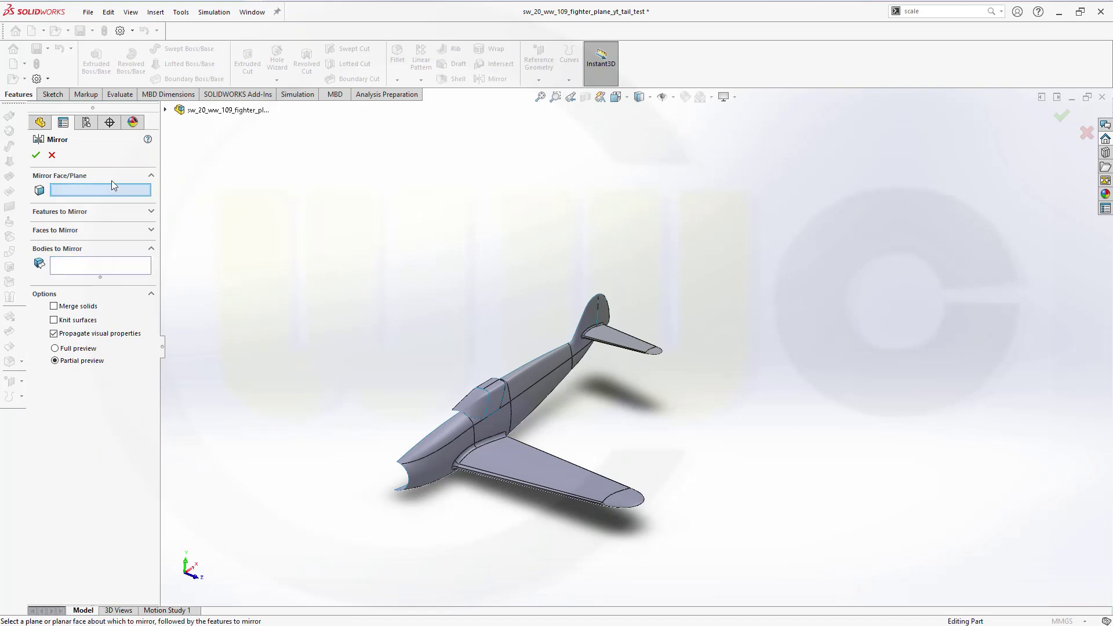
{"action": "left_click", "coordinate": [165, 109]}
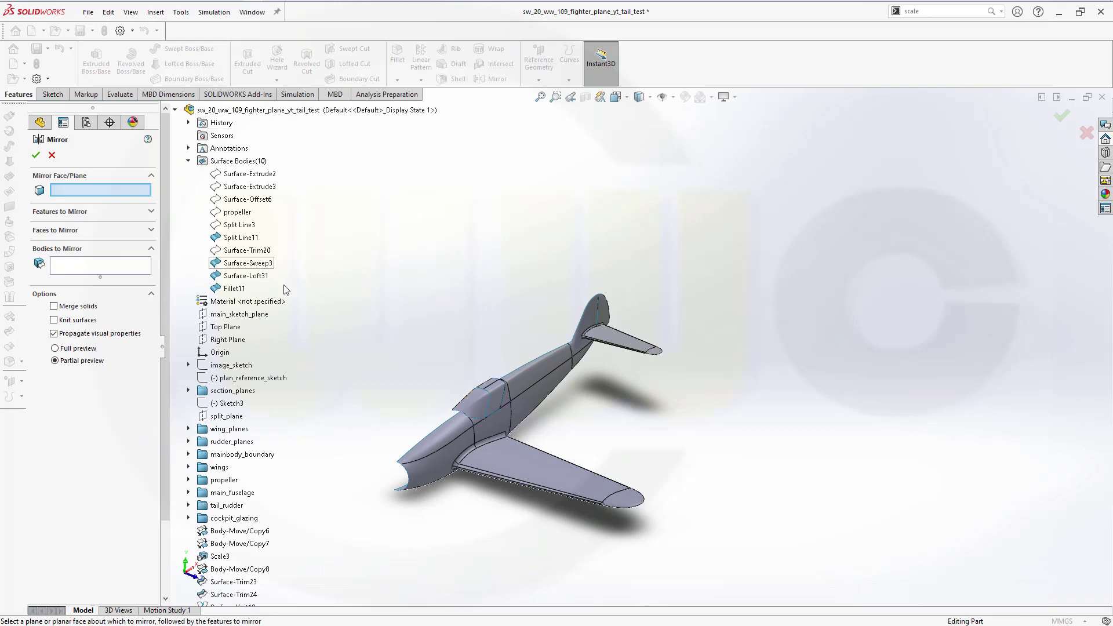
{"action": "left_click", "coordinate": [239, 314]}
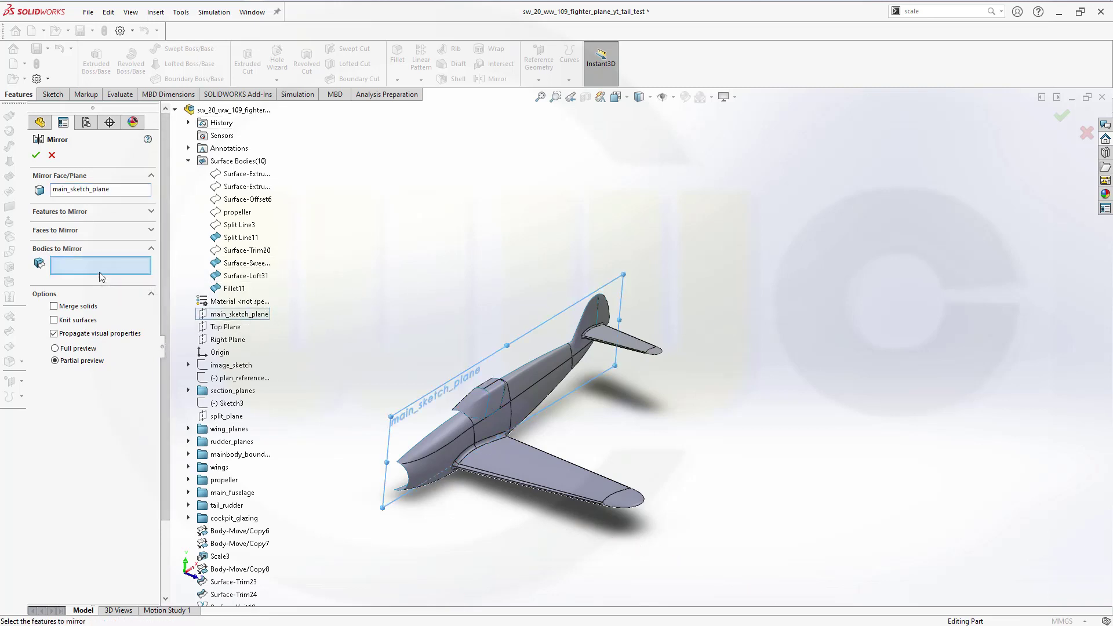
{"action": "left_click", "coordinate": [505, 452]}
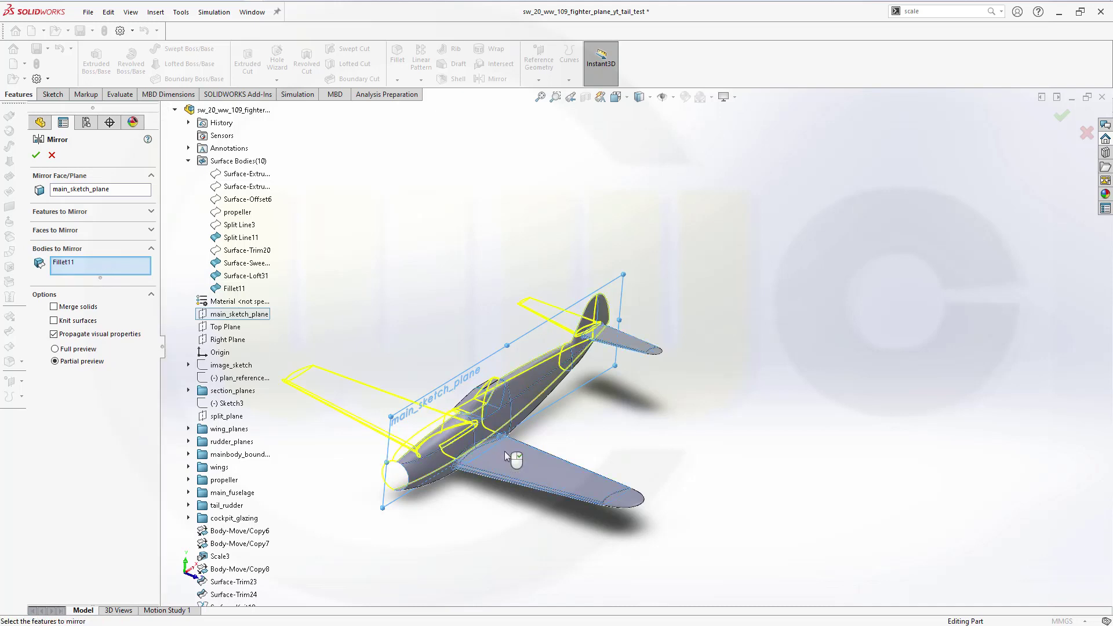
{"action": "left_click", "coordinate": [41, 154]}
{"action": "scroll", "coordinate": [277, 399], "scroll_direction": "up", "scroll_amount": 2}
{"action": "left_click_drag", "start_coordinate": [152, 456], "coordinate": [149, 520]}
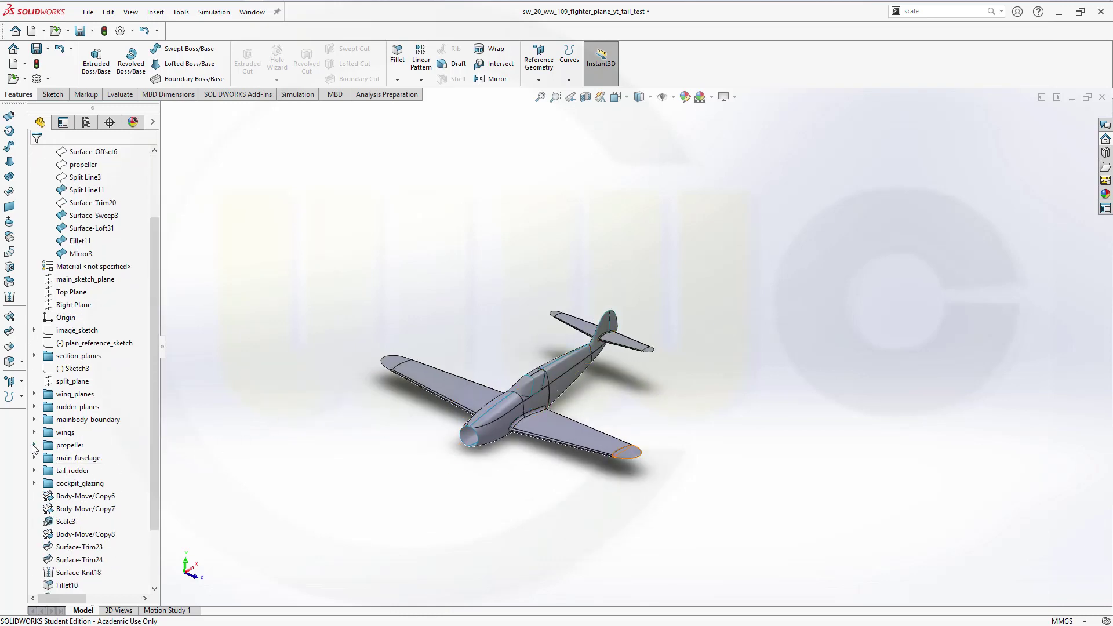
- Show the hidden Surface-Knit7 propeller from the propeller folder
{"action": "left_click", "coordinate": [33, 457]}
{"action": "scroll", "coordinate": [53, 447], "scroll_direction": "down", "scroll_amount": 4}
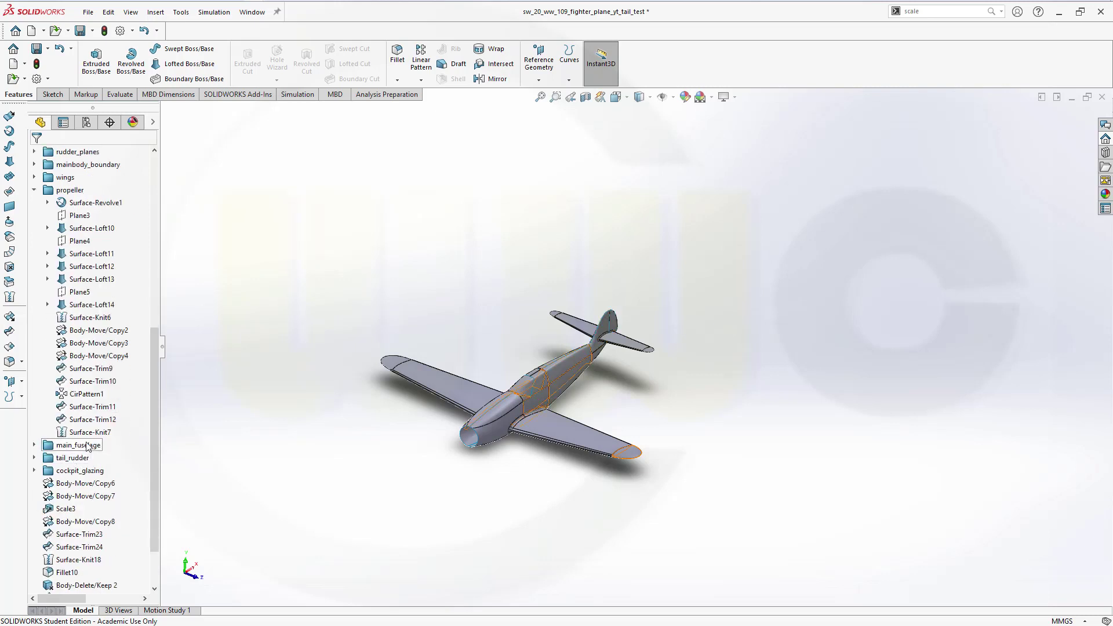
{"action": "right_click", "coordinate": [95, 433]}
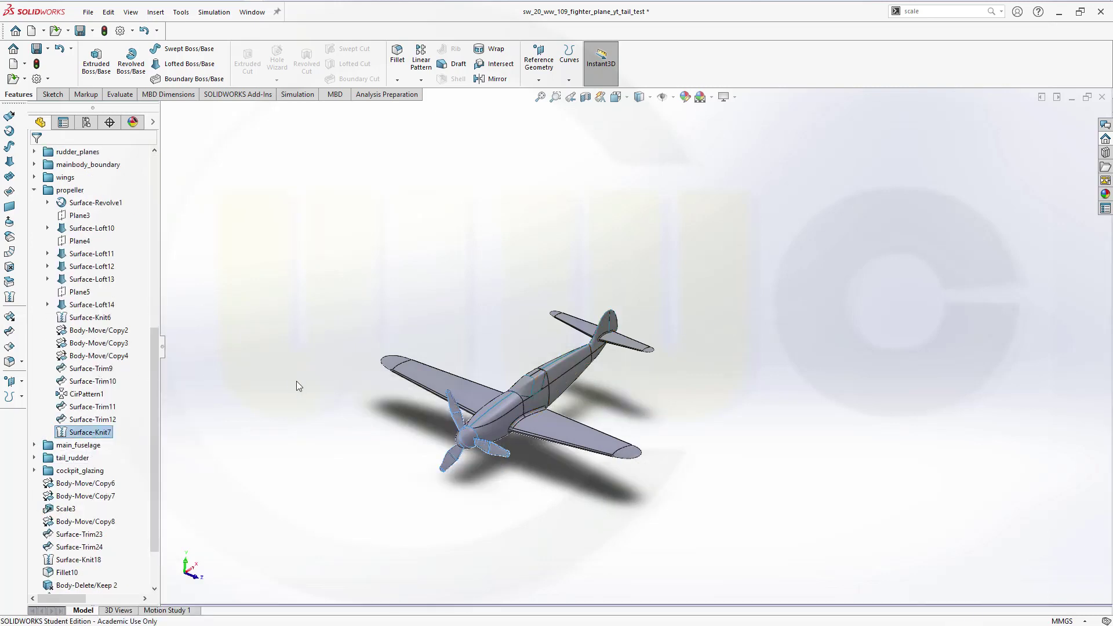
{"action": "left_click", "coordinate": [444, 506]}
- Orbit around the finished fighter to inspect it from side, low and top views
{"action": "middle_click_drag", "start_coordinate": [541, 536], "coordinate": [489, 516]}
{"action": "scroll", "coordinate": [489, 517], "scroll_direction": "up", "scroll_amount": 2}
{"action": "scroll", "coordinate": [539, 450], "scroll_direction": "down", "scroll_amount": 4}
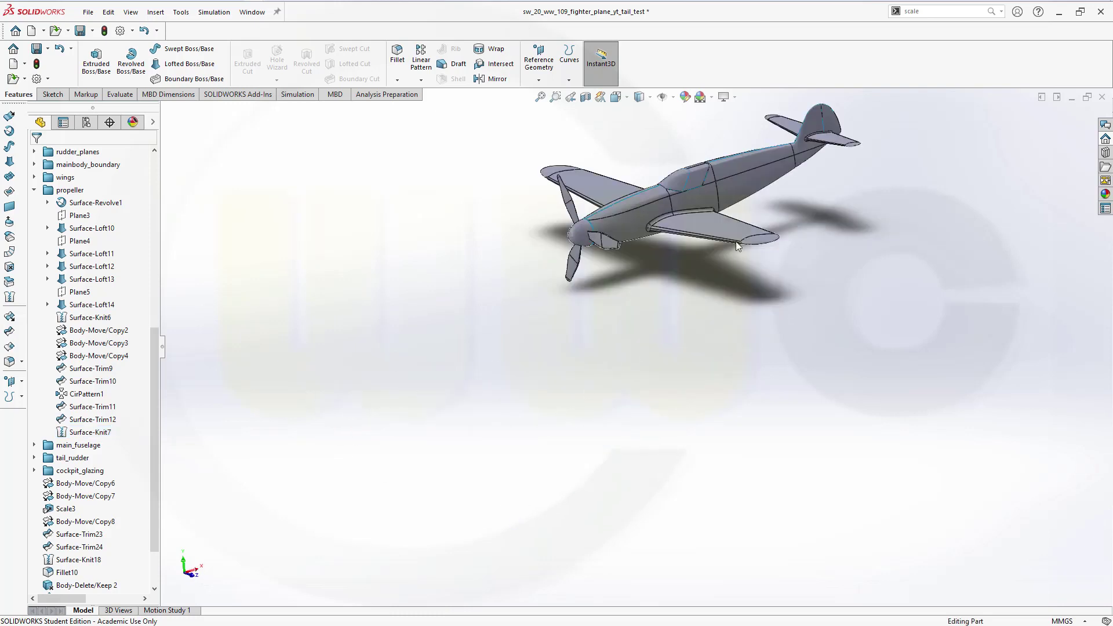
{"action": "scroll", "coordinate": [735, 232], "scroll_direction": "down", "scroll_amount": 4}
{"action": "middle_click_drag", "start_coordinate": [577, 174], "coordinate": [573, 192]}
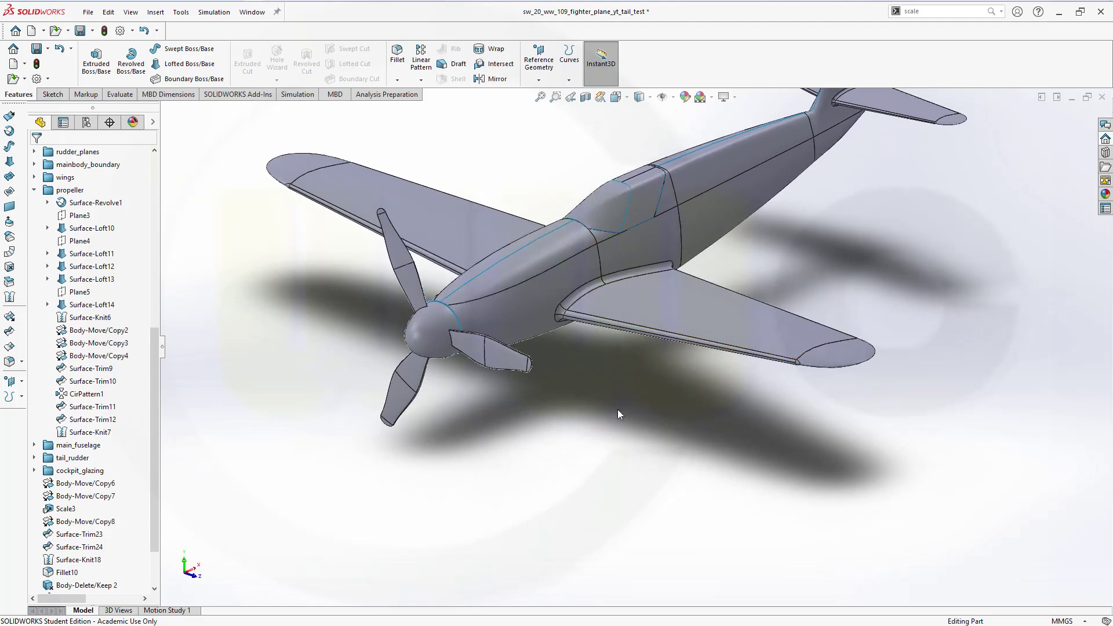
{"action": "middle_click_drag", "start_coordinate": [617, 412], "coordinate": [580, 392]}
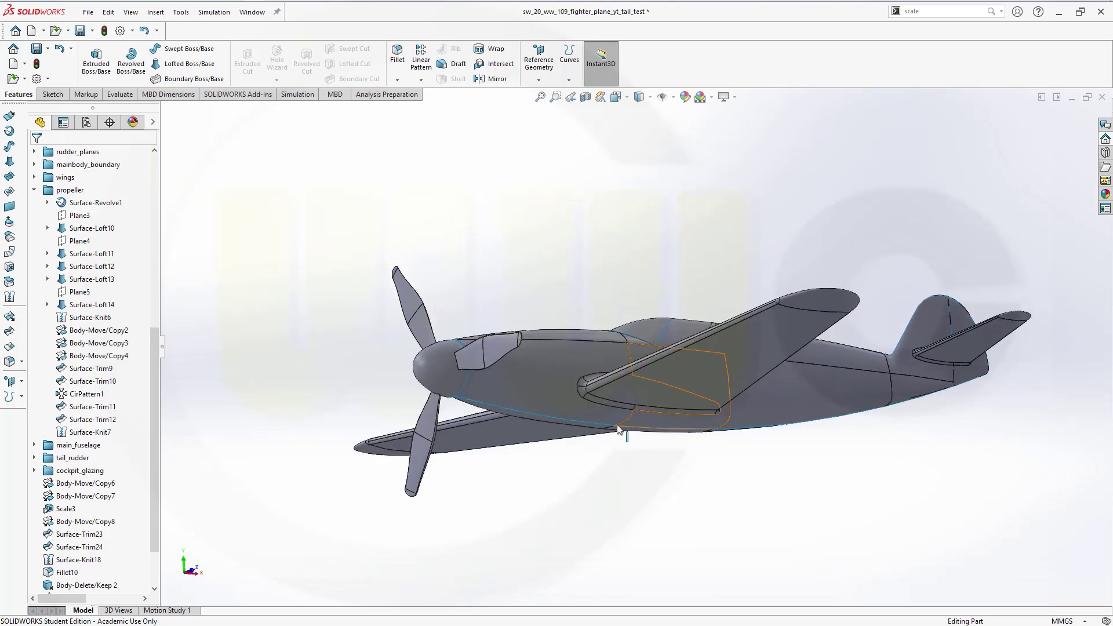
{"action": "middle_click_drag", "start_coordinate": [665, 465], "coordinate": [700, 553]}
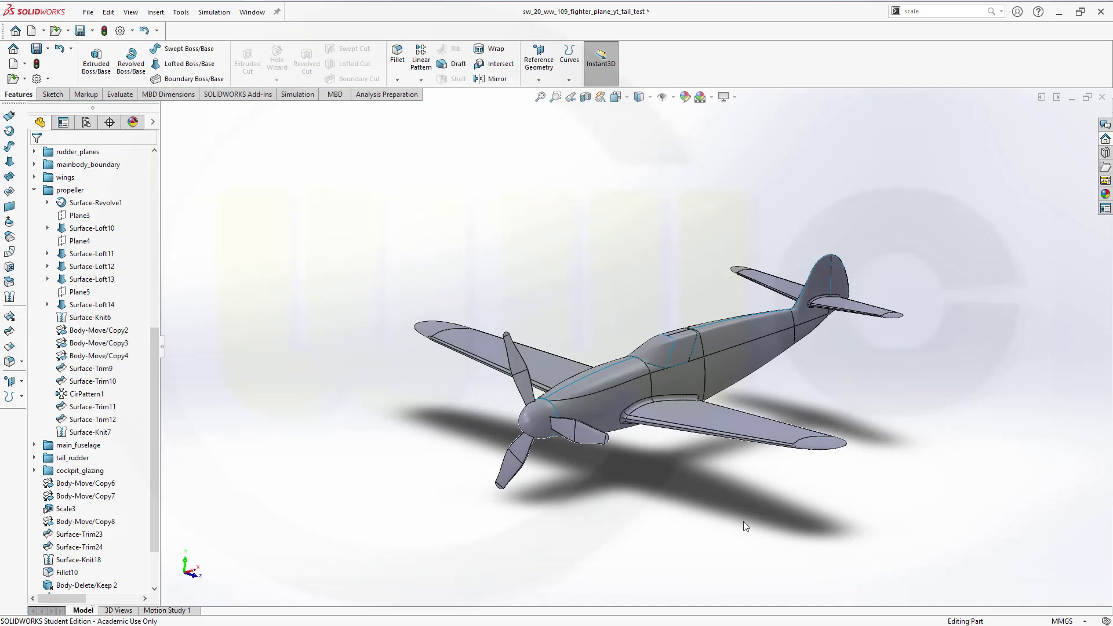
{"action": "mouse_move", "coordinate": [743, 521]}
{"action": "middle_mouse_down"}
{"action": "mouse_move", "coordinate": [826, 591]}
{"action": "mouse_move", "coordinate": [728, 522]}
{"action": "middle_mouse_up"}
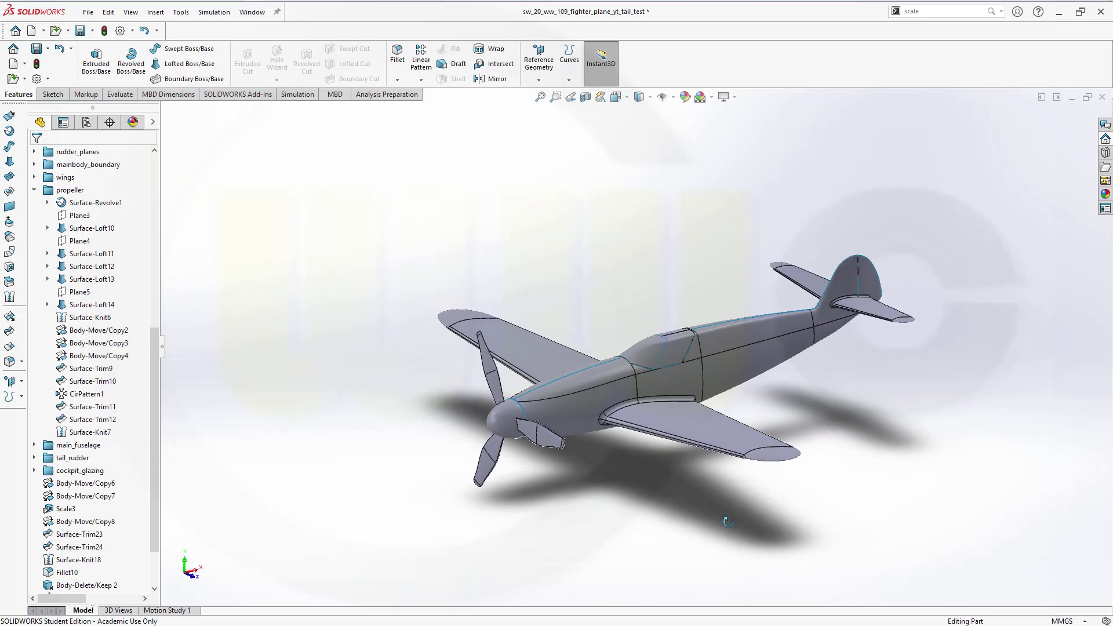